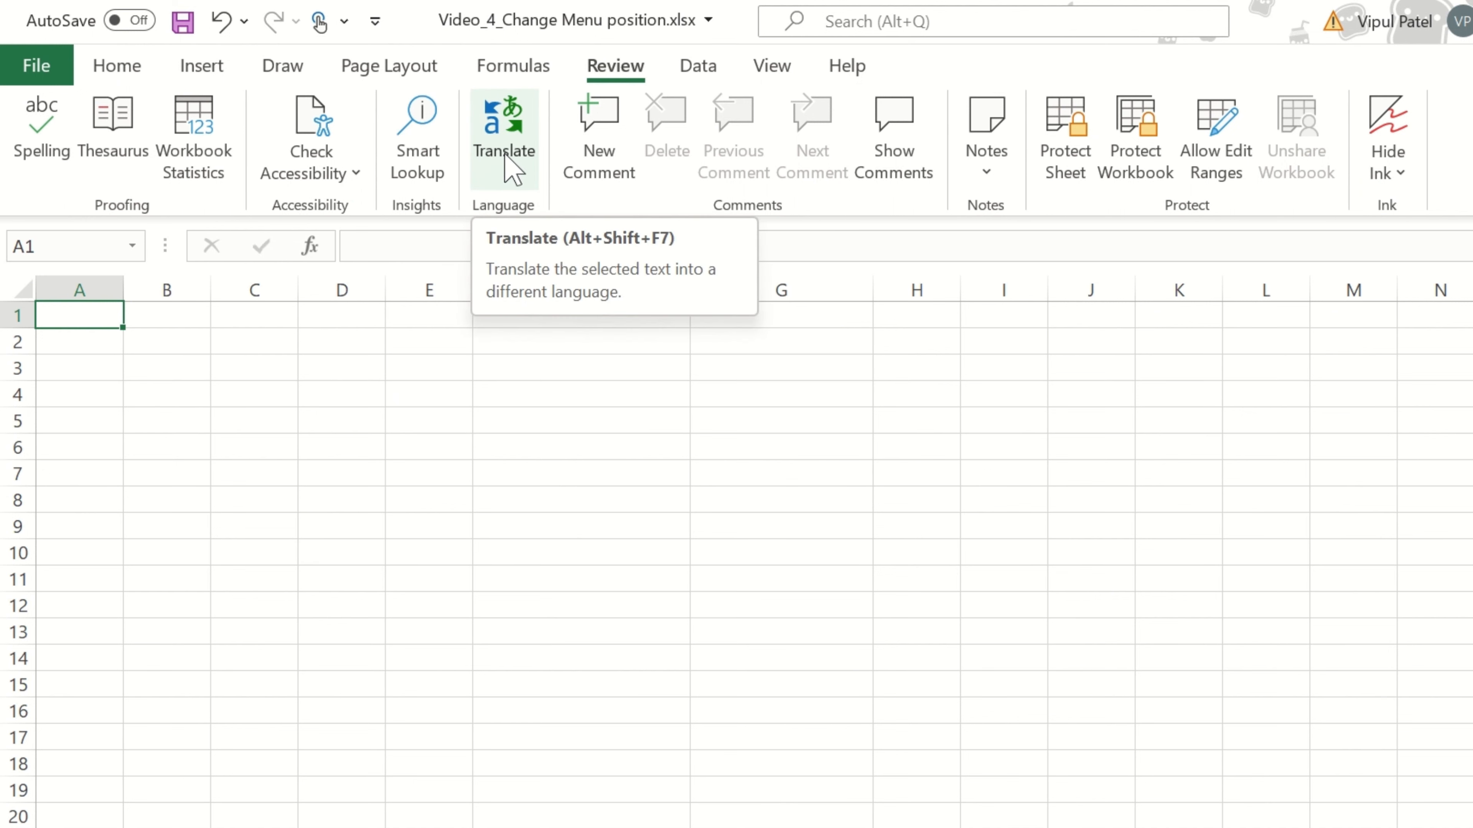
click(116, 68)
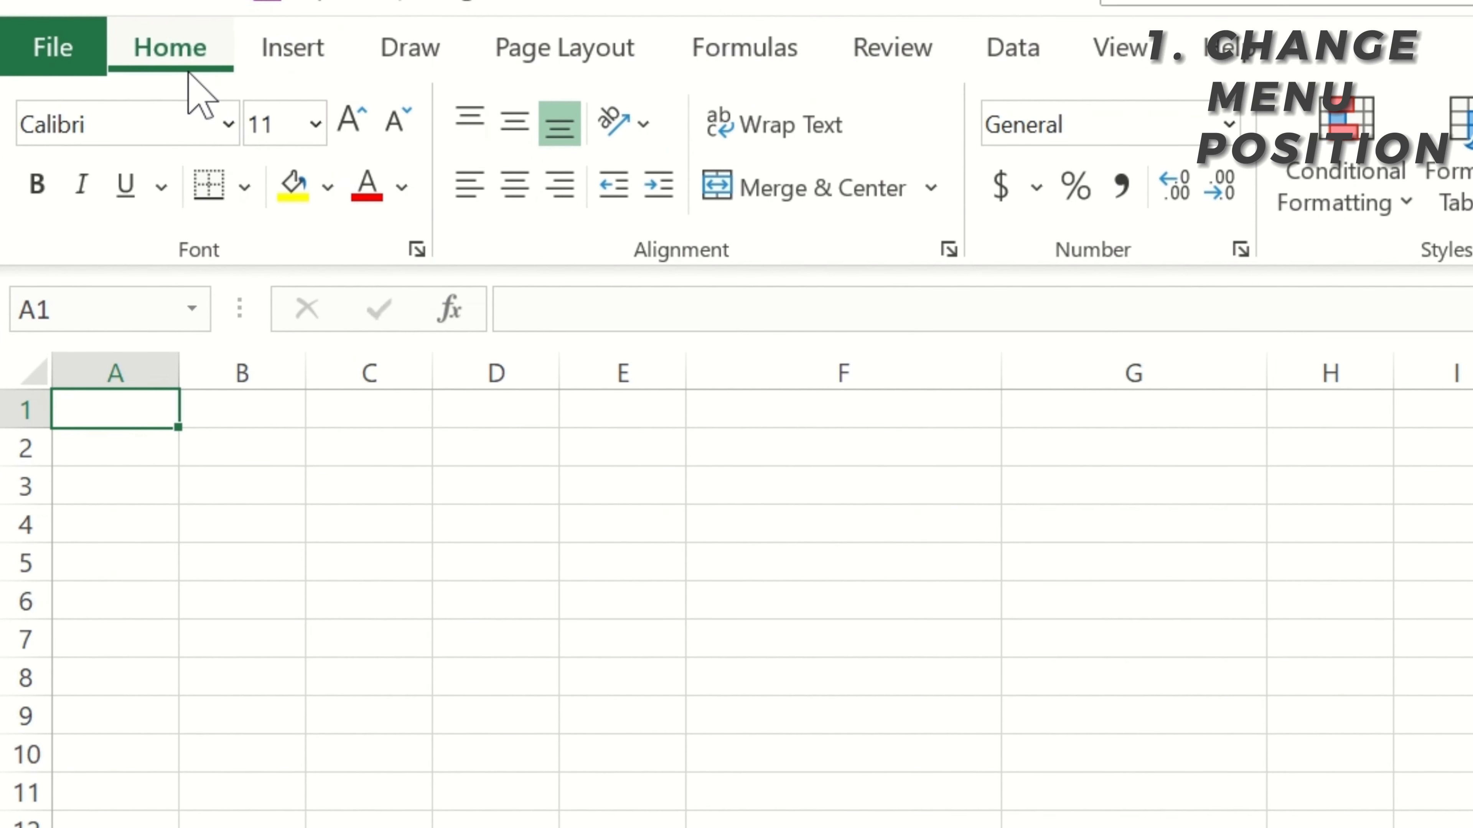
click(293, 49)
click(400, 61)
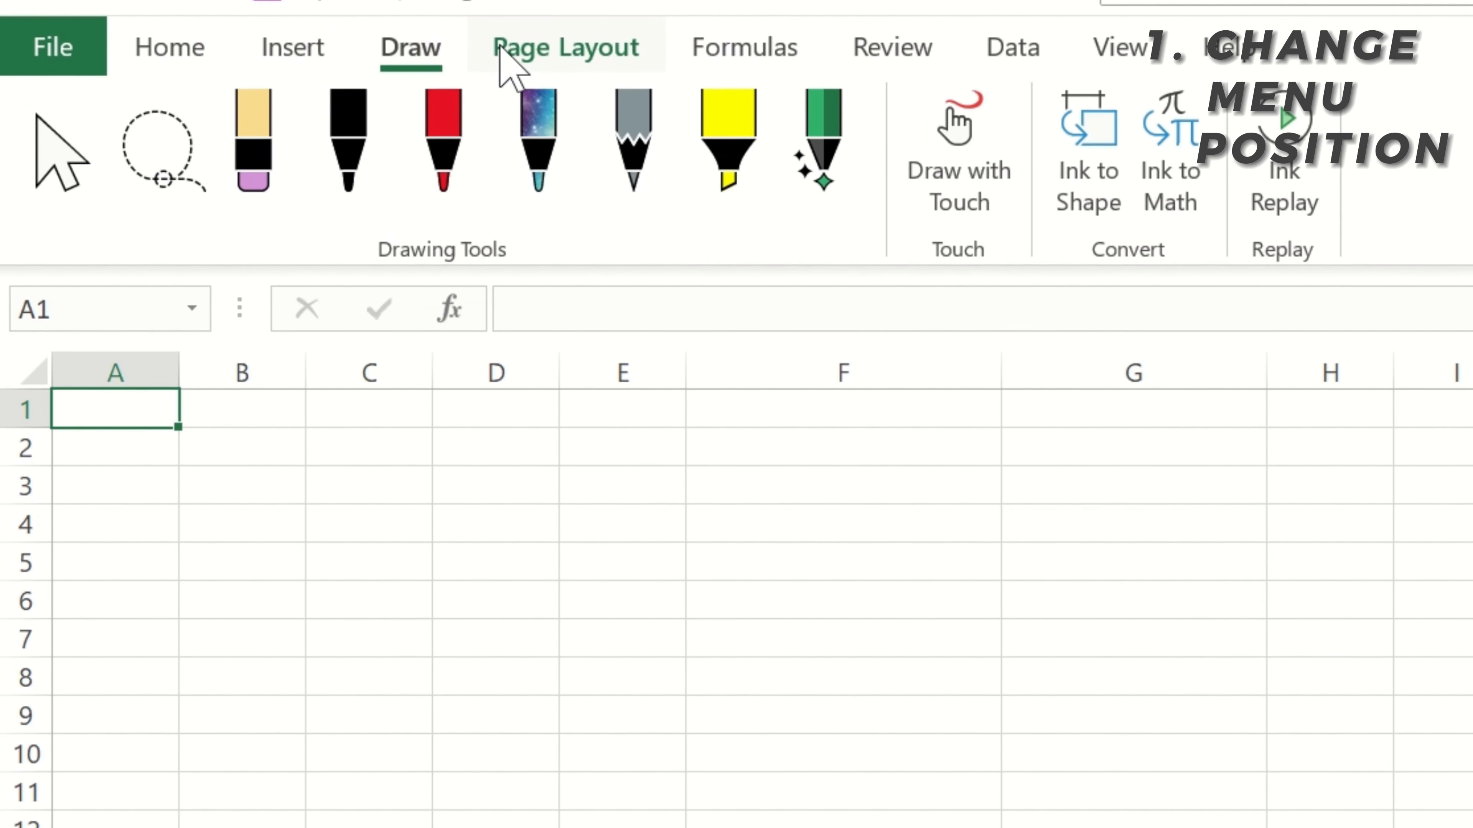
click(510, 63)
click(721, 75)
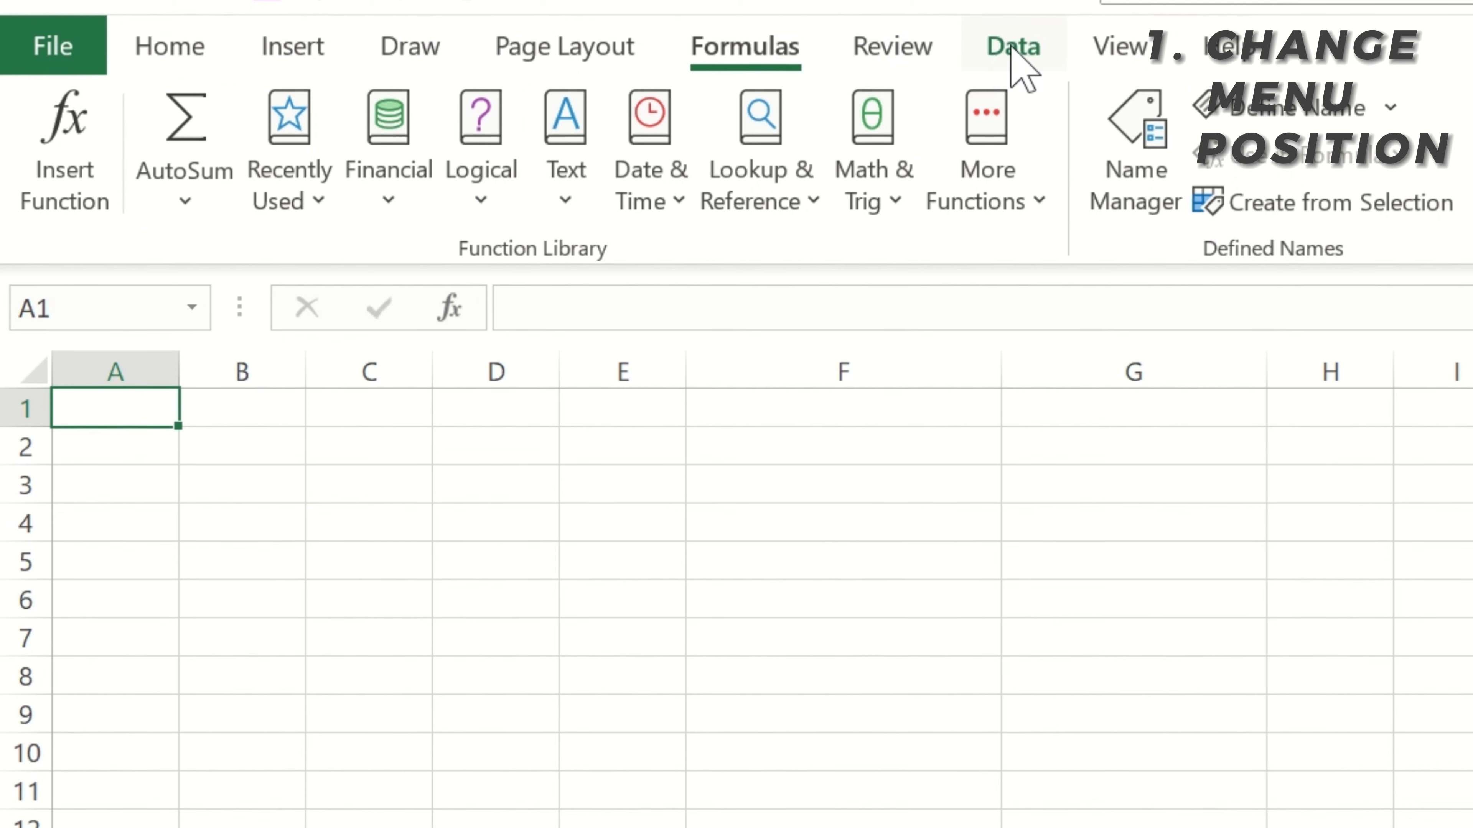
click(1020, 63)
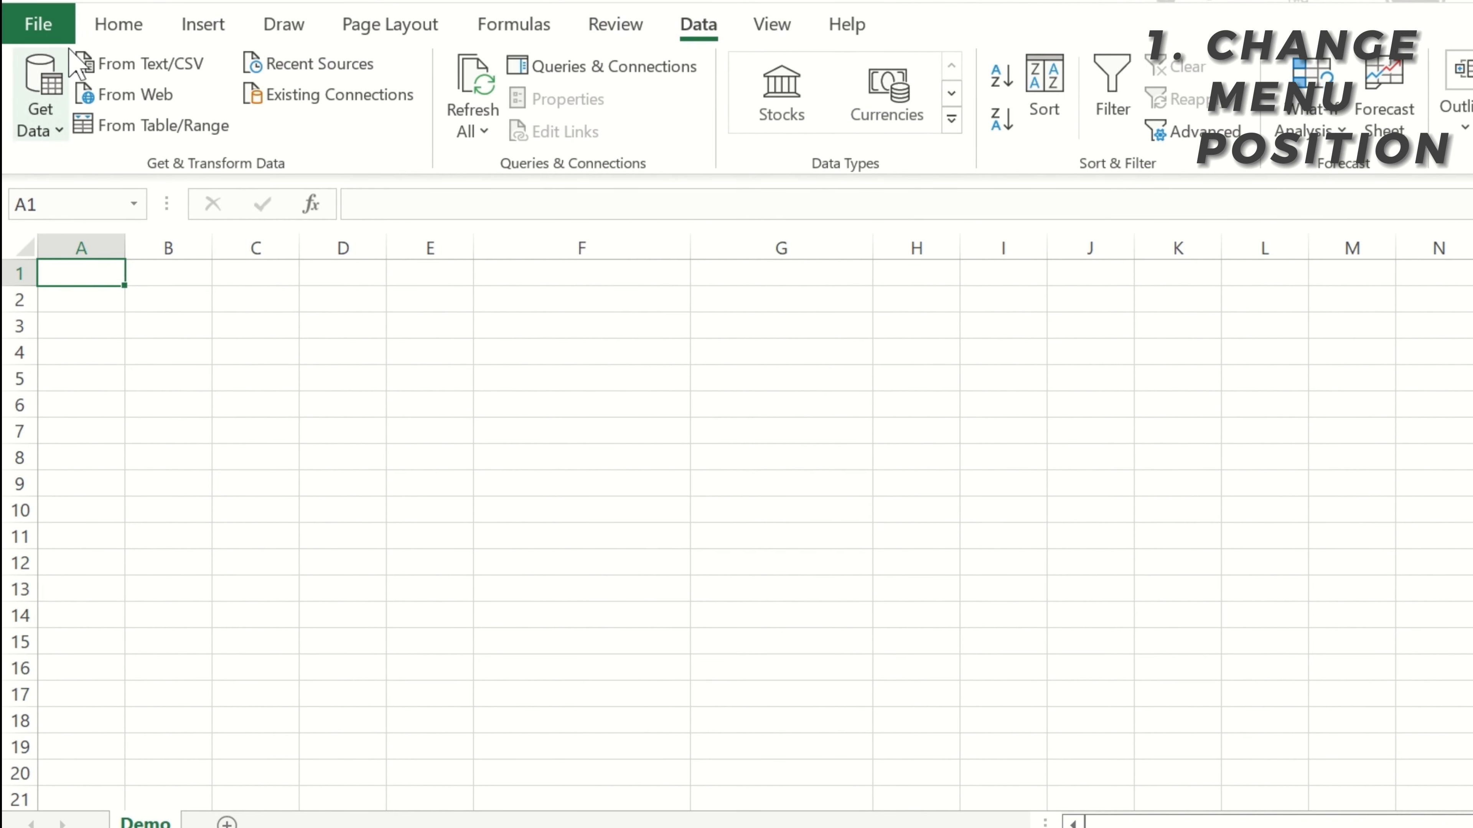
Step: Open the Excel Options at the Customize Ribbon settings
click(43, 28)
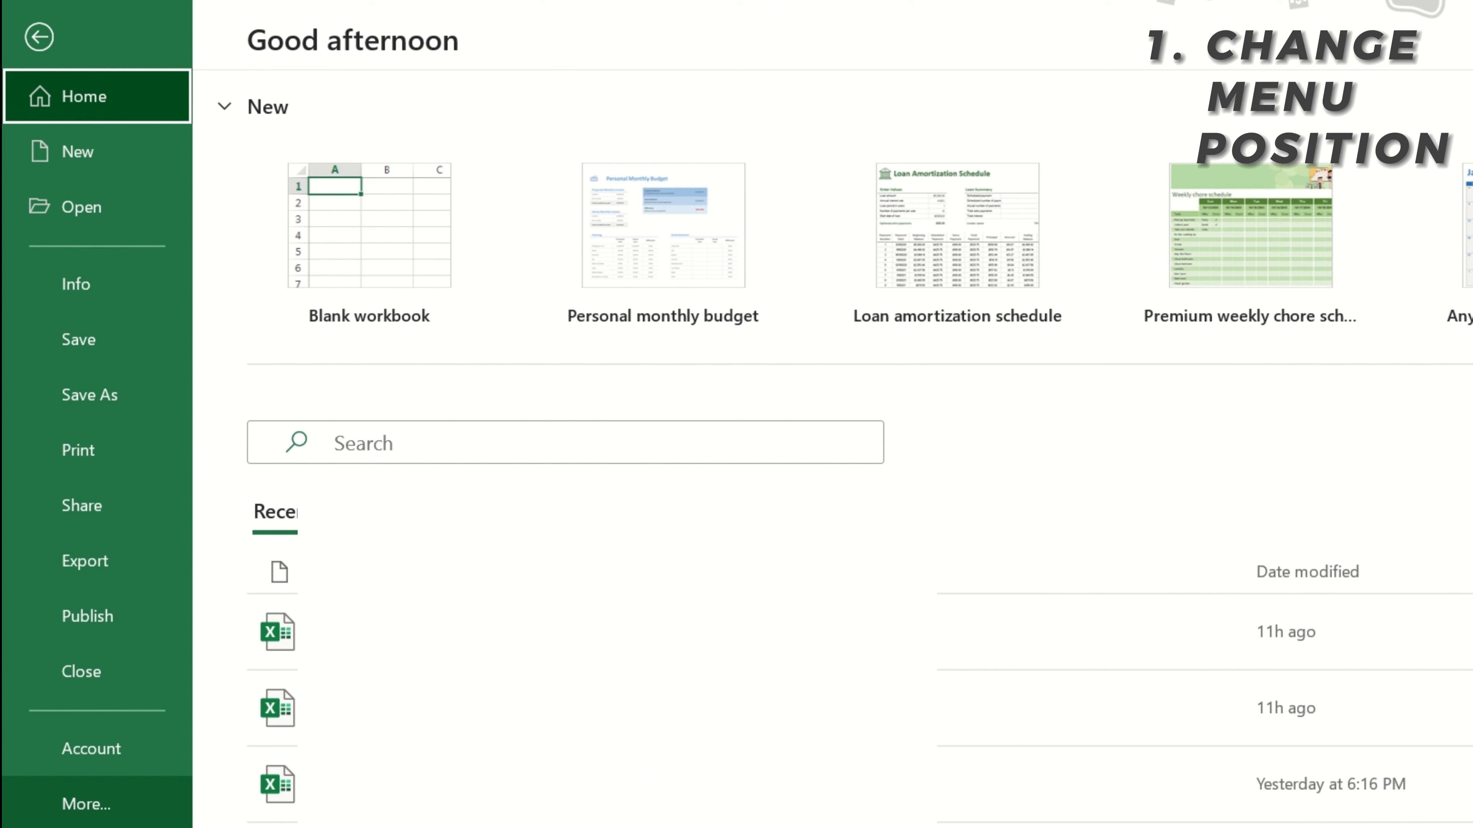
click(102, 807)
click(266, 804)
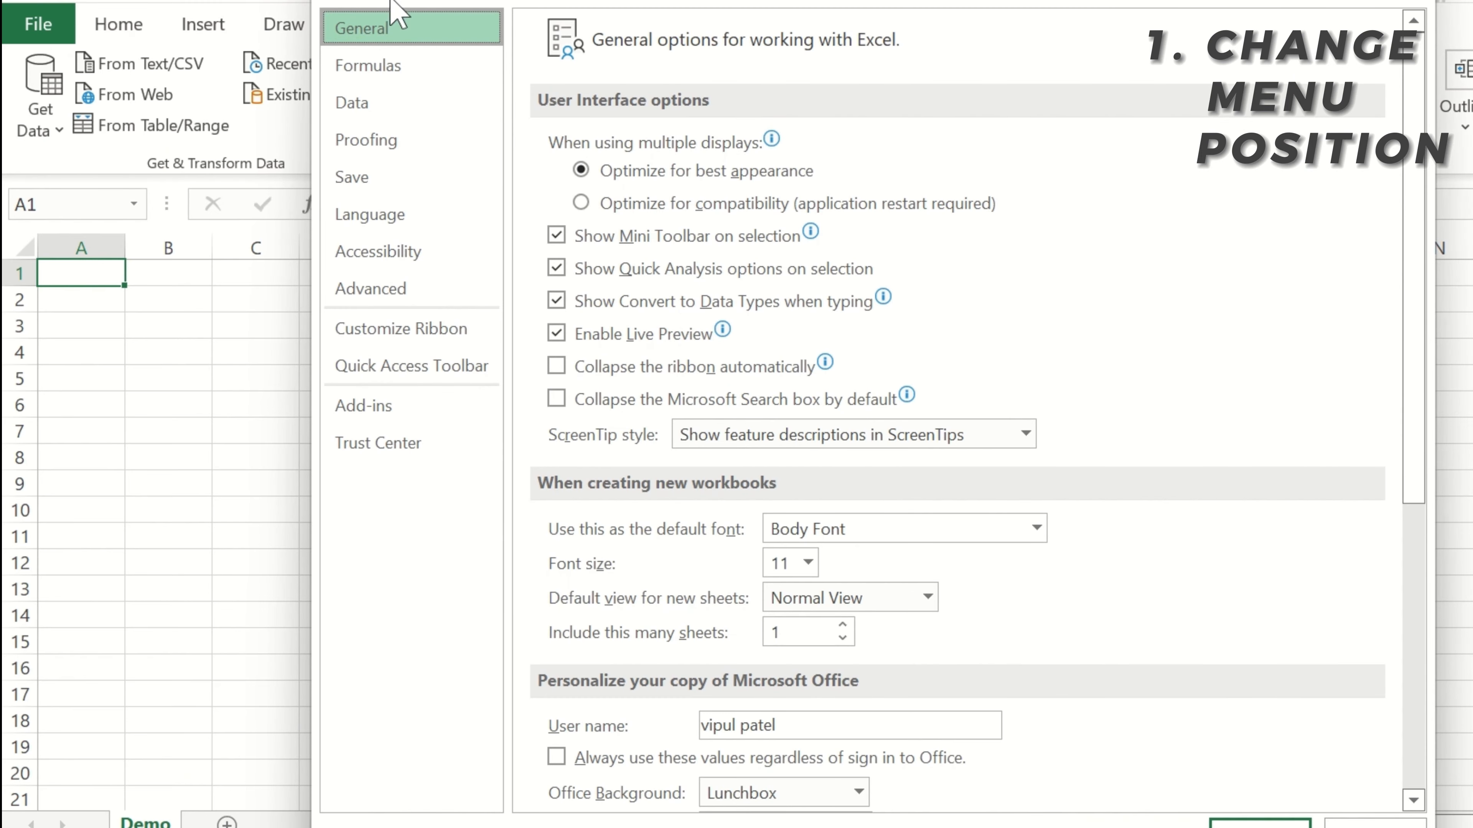
click(390, 327)
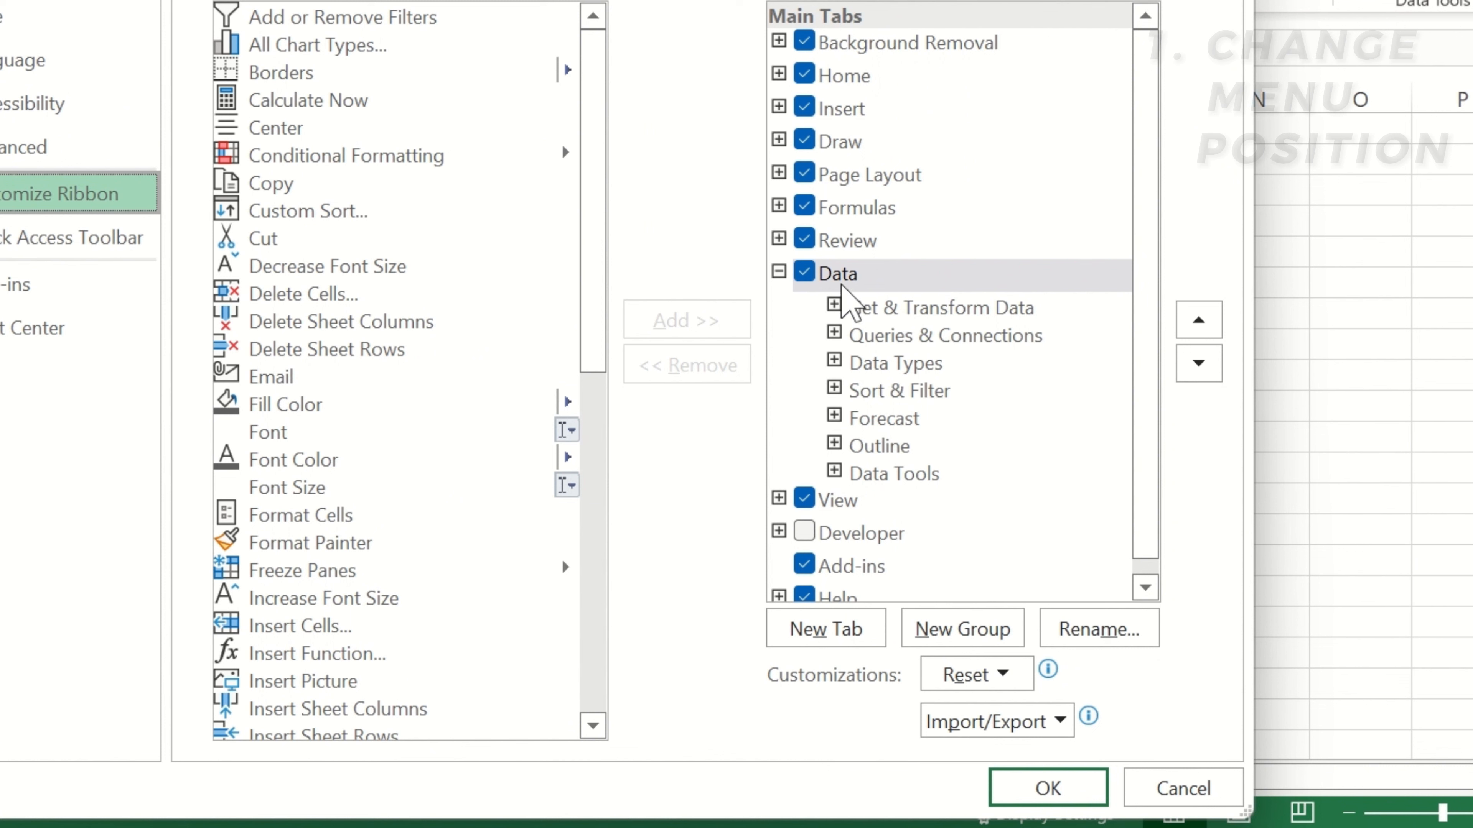
Step: Move the Data tab up the Main Tabs list to sit directly before Home, and apply the new ribbon order
click(842, 284)
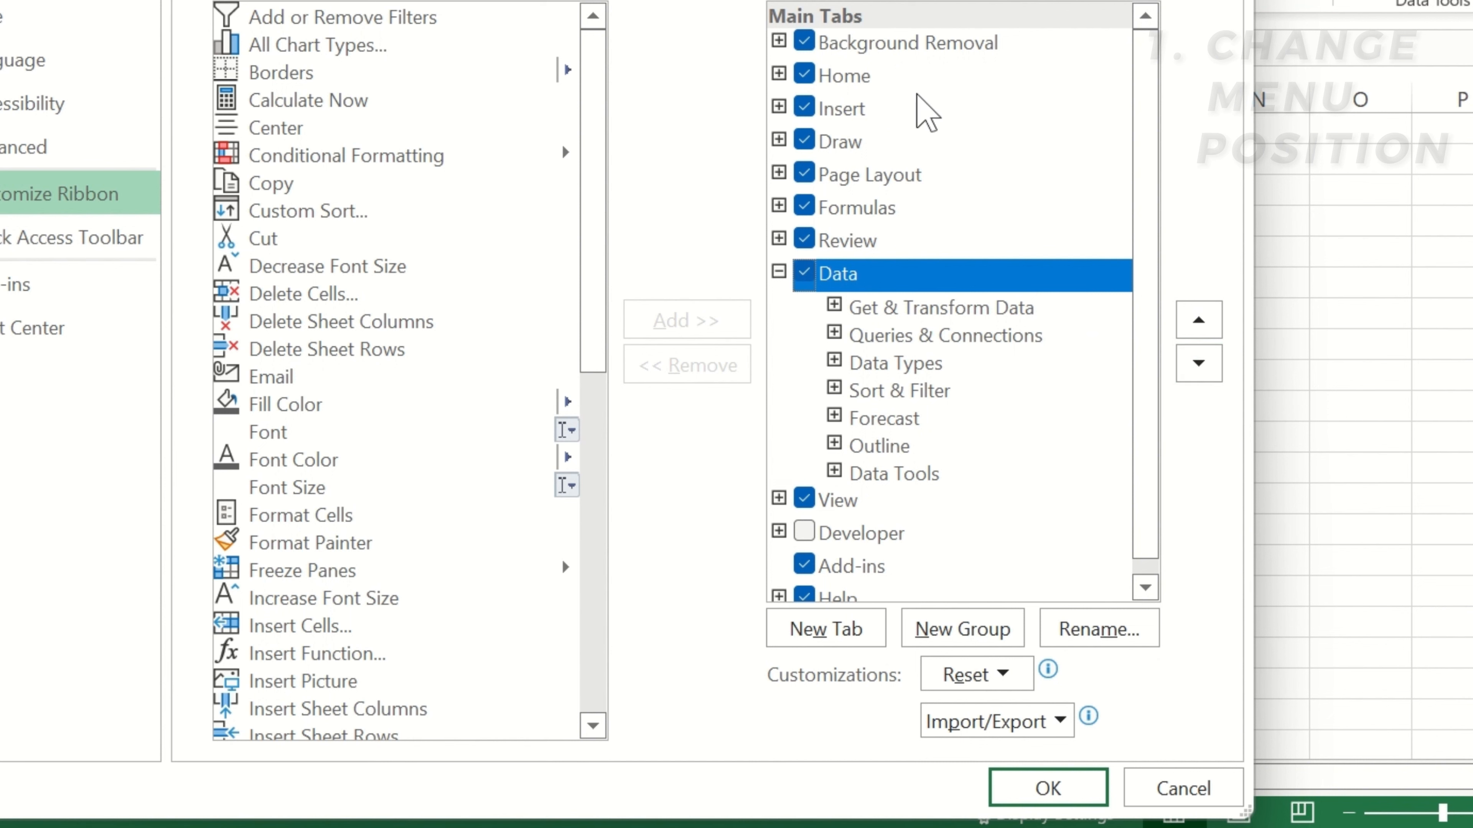
click(1199, 320)
click(1199, 320)
click(1199, 320)
click(1199, 321)
click(1199, 320)
click(1199, 320)
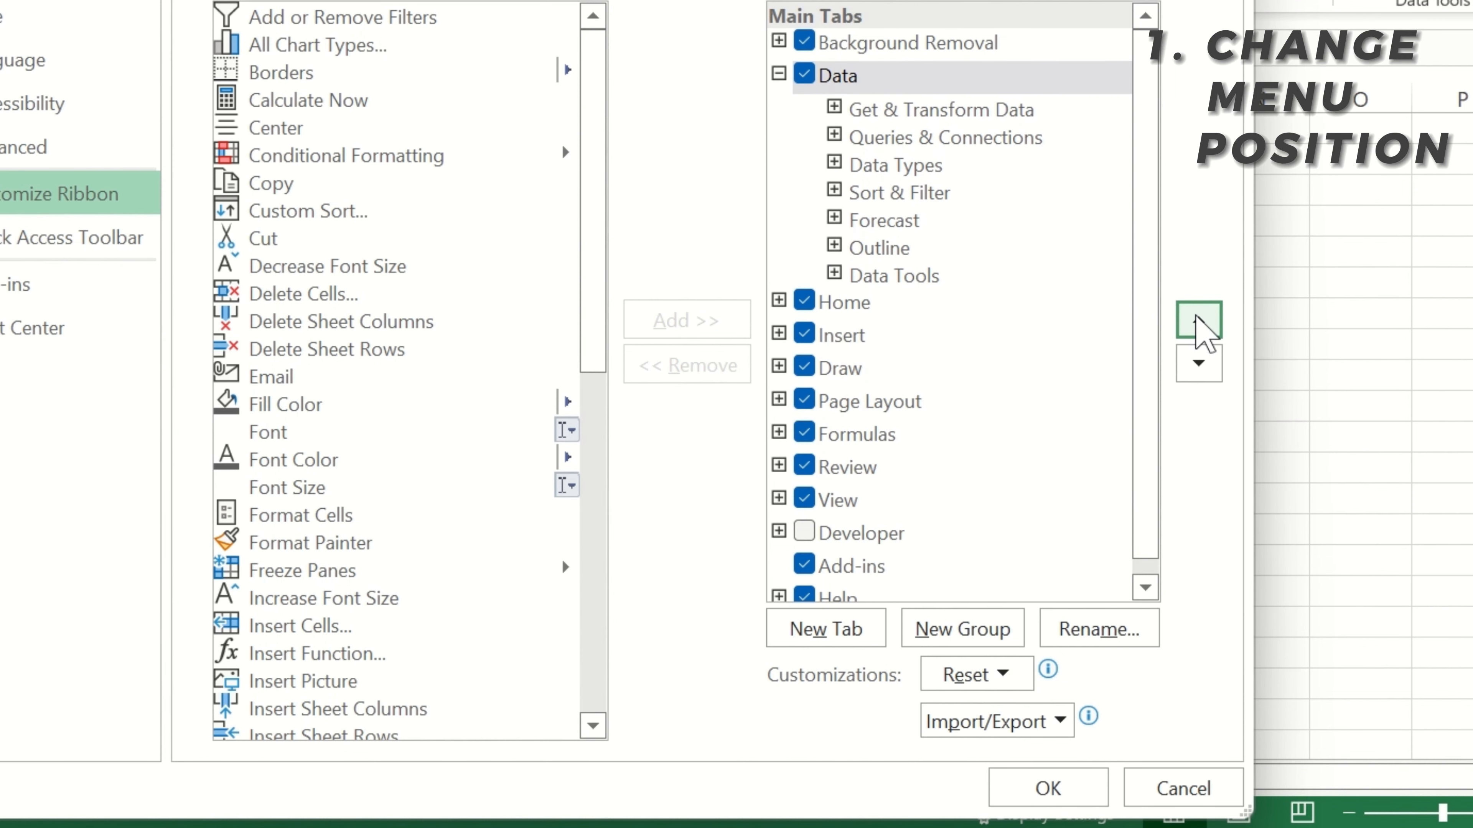
click(1069, 786)
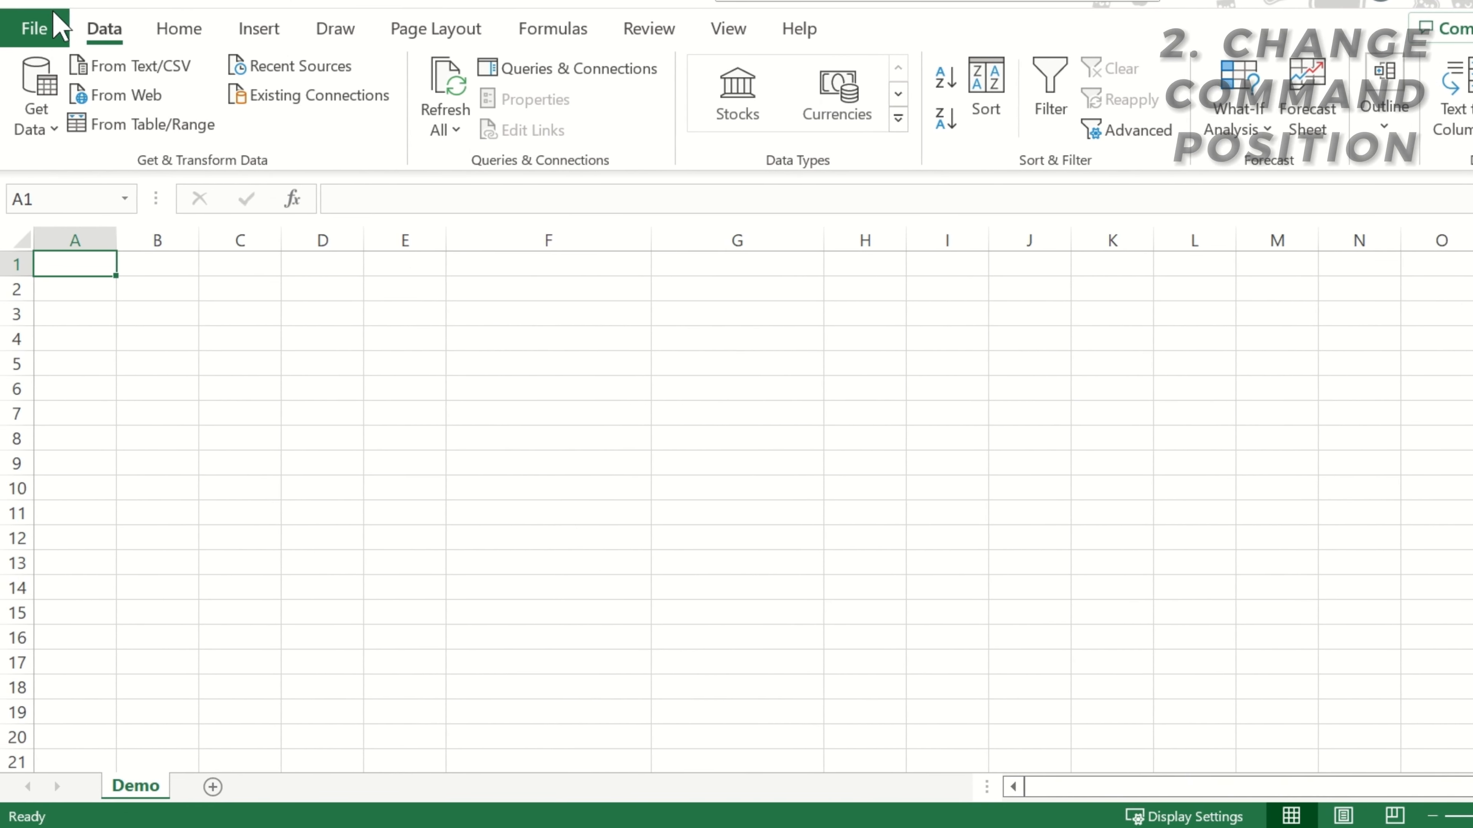
Step: Reopen the Customize Ribbon settings in the Excel Options
click(55, 24)
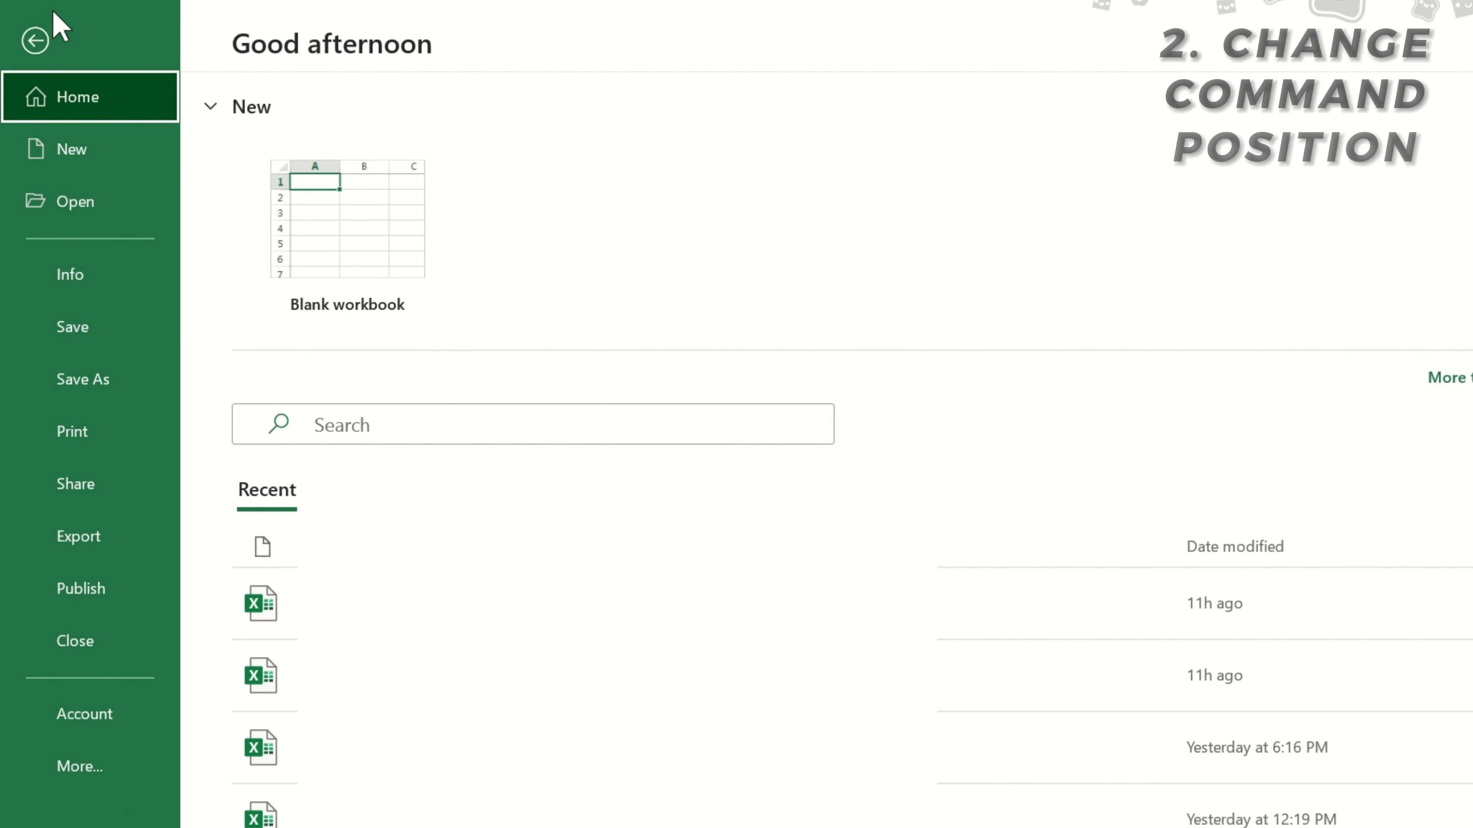
click(87, 775)
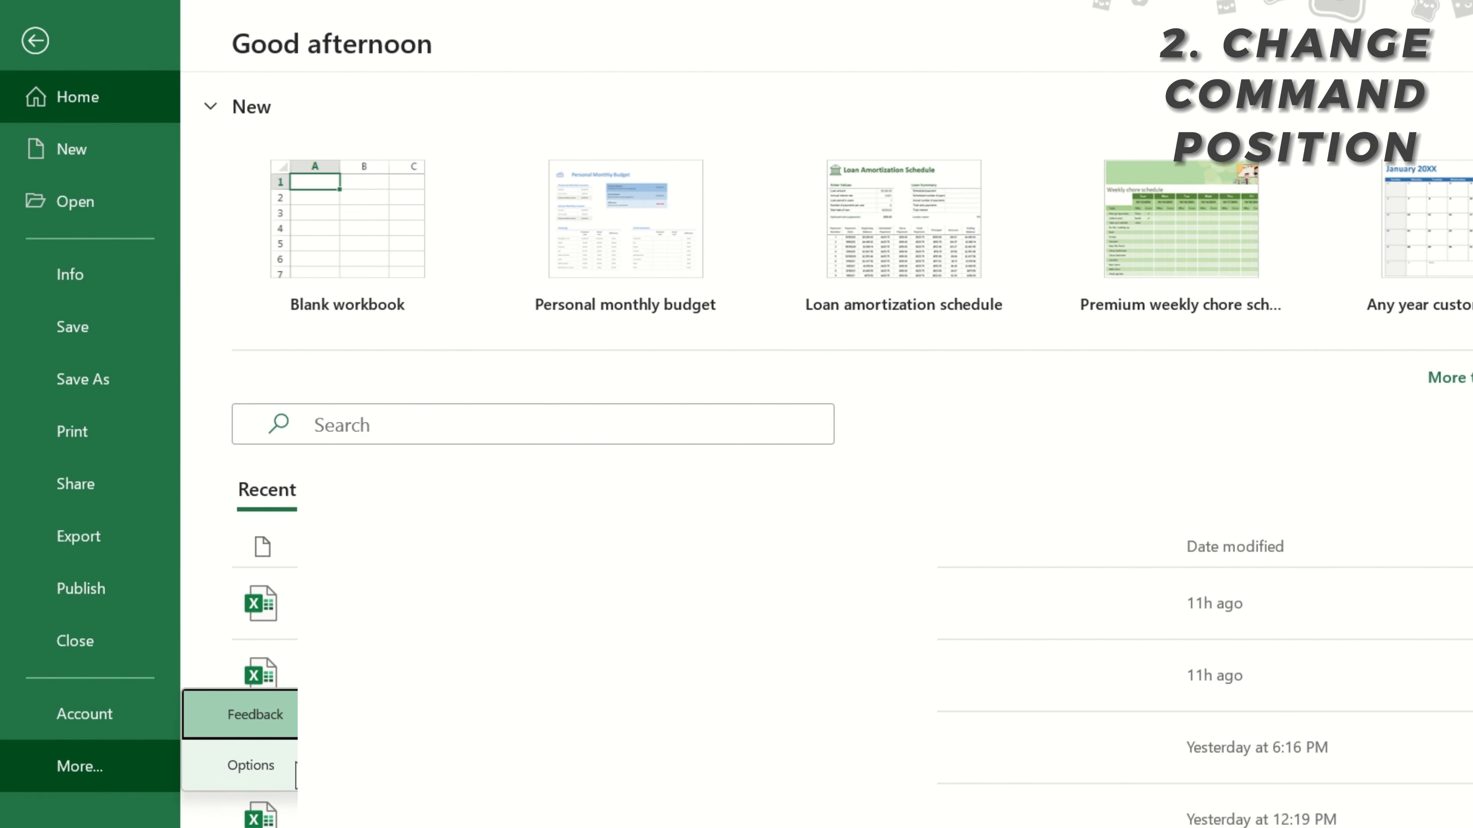
click(250, 765)
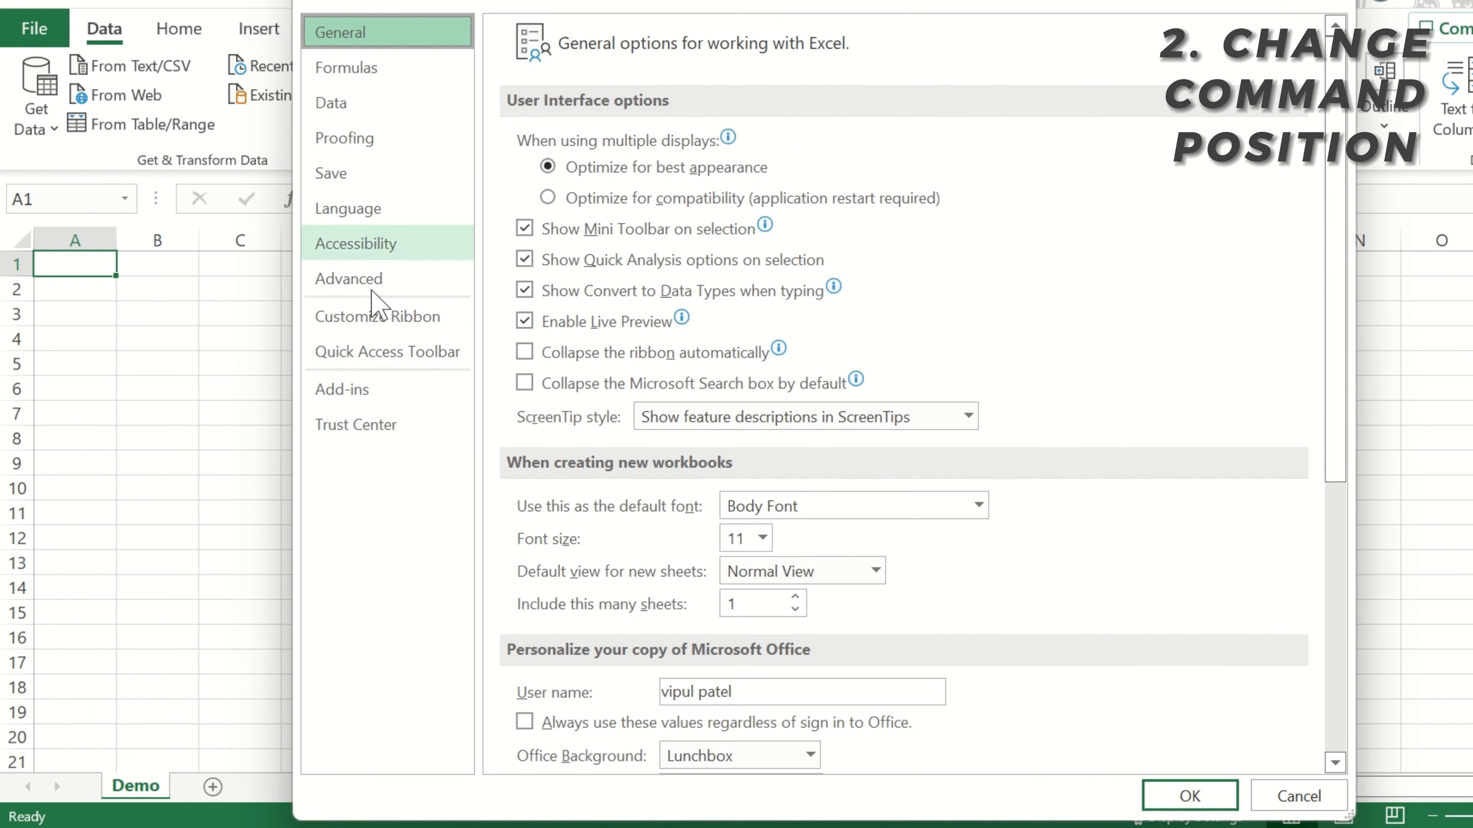
click(387, 318)
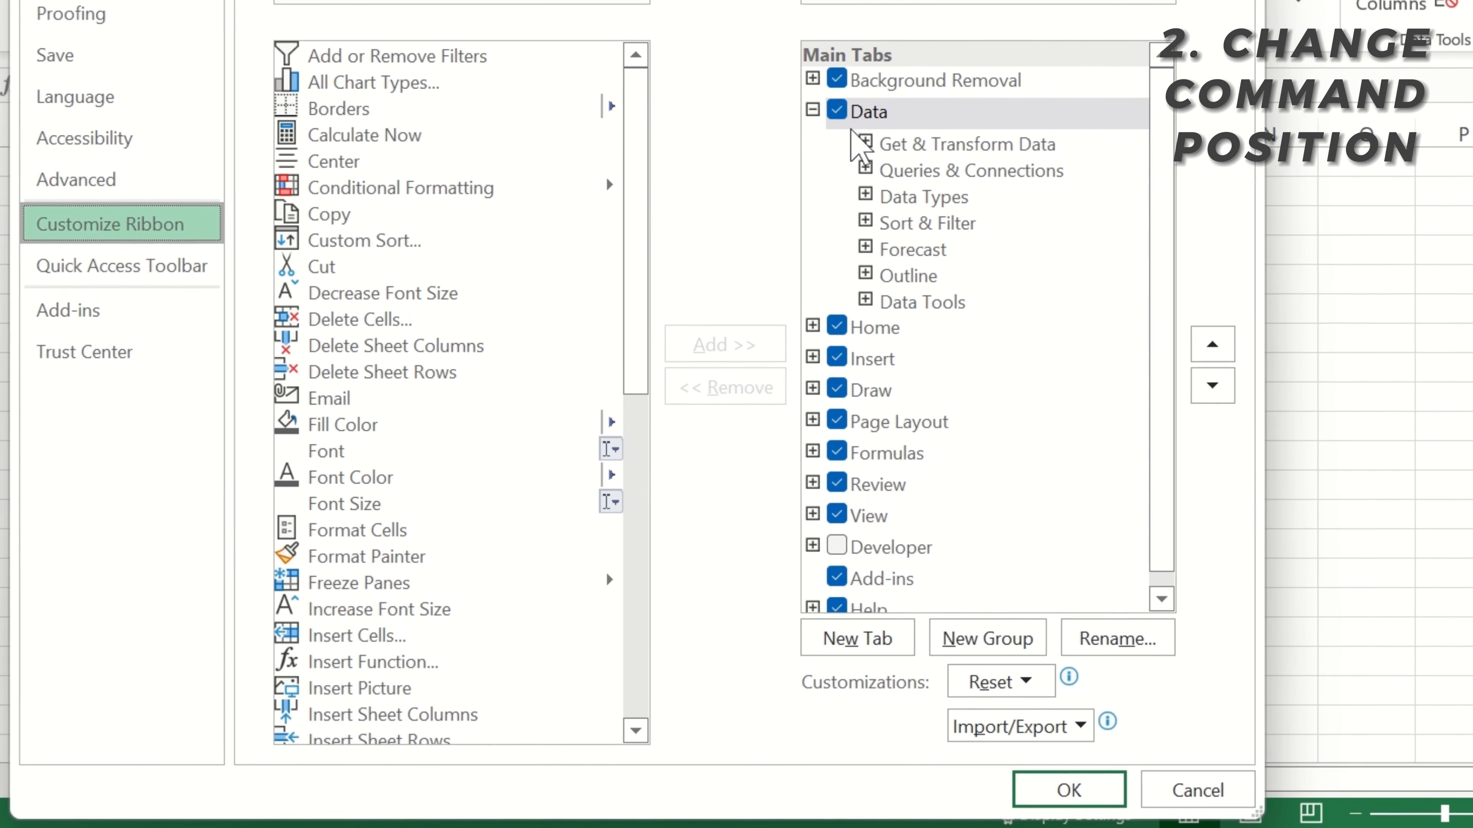
Step: Move the Data Tools group ahead of Get & Transform Data to be first in the Data tab, and apply the change
click(928, 302)
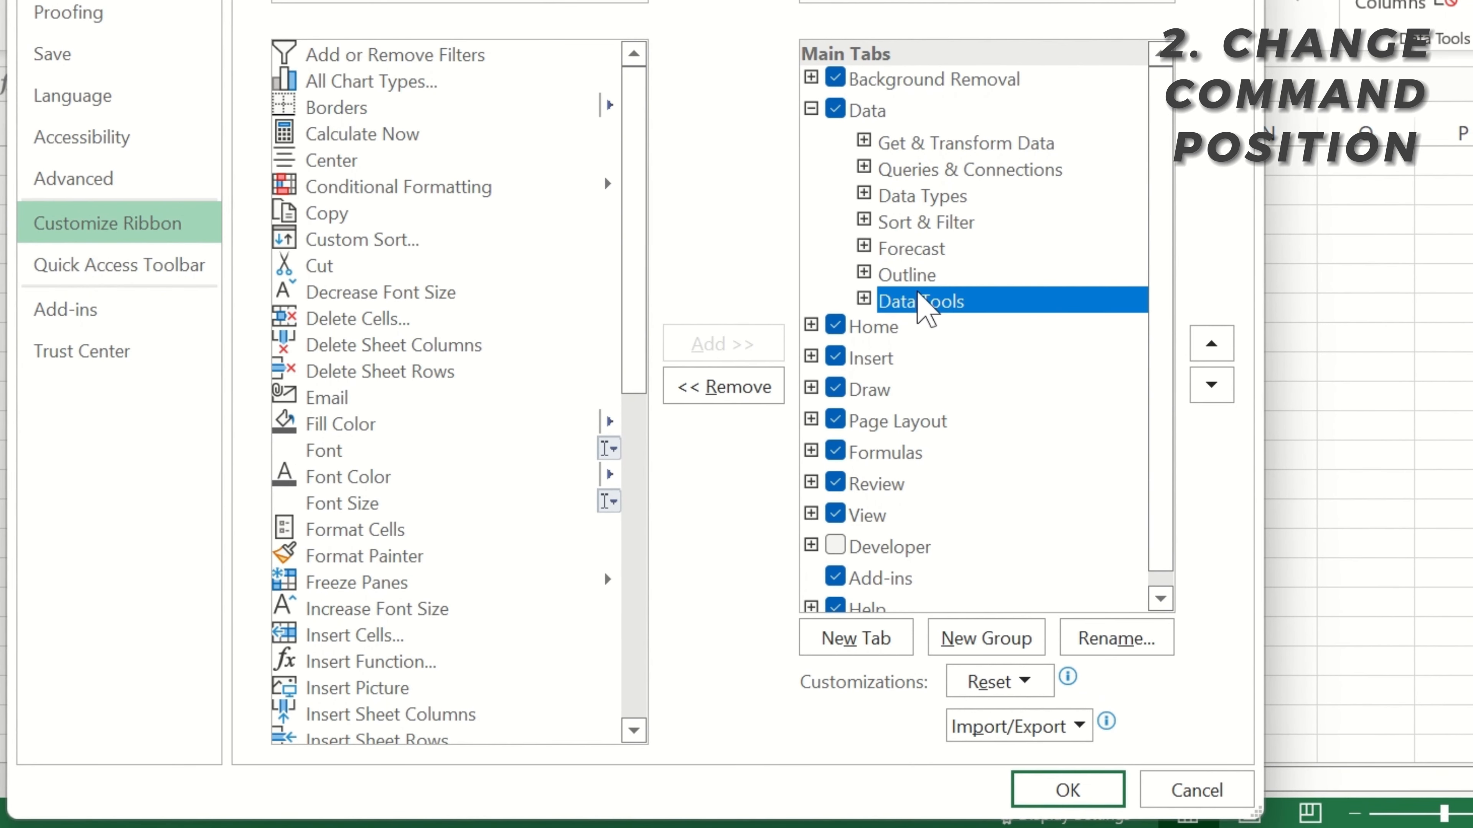
click(1210, 344)
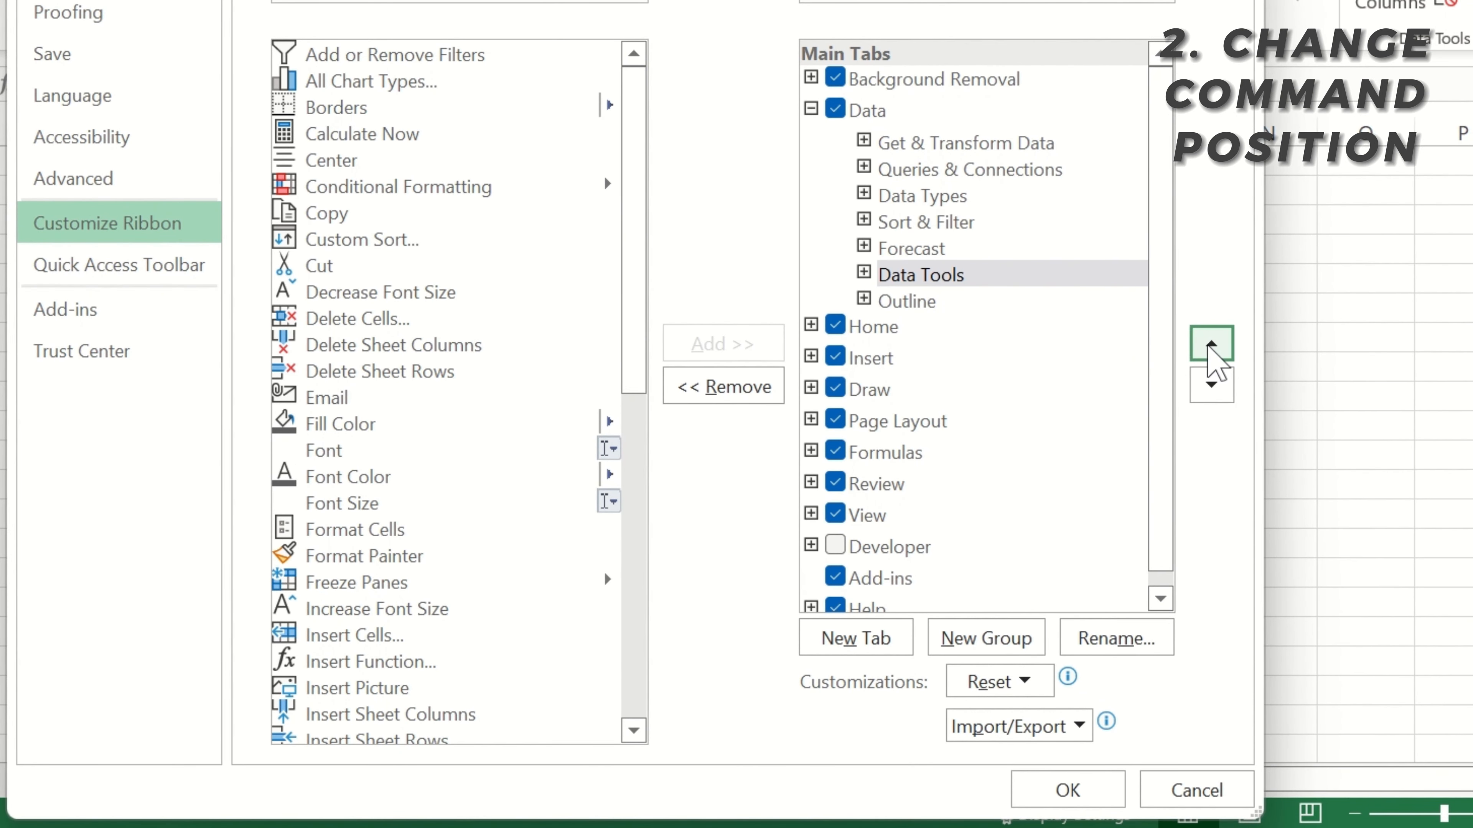
click(1211, 343)
click(1211, 343)
click(1211, 343)
click(1211, 343)
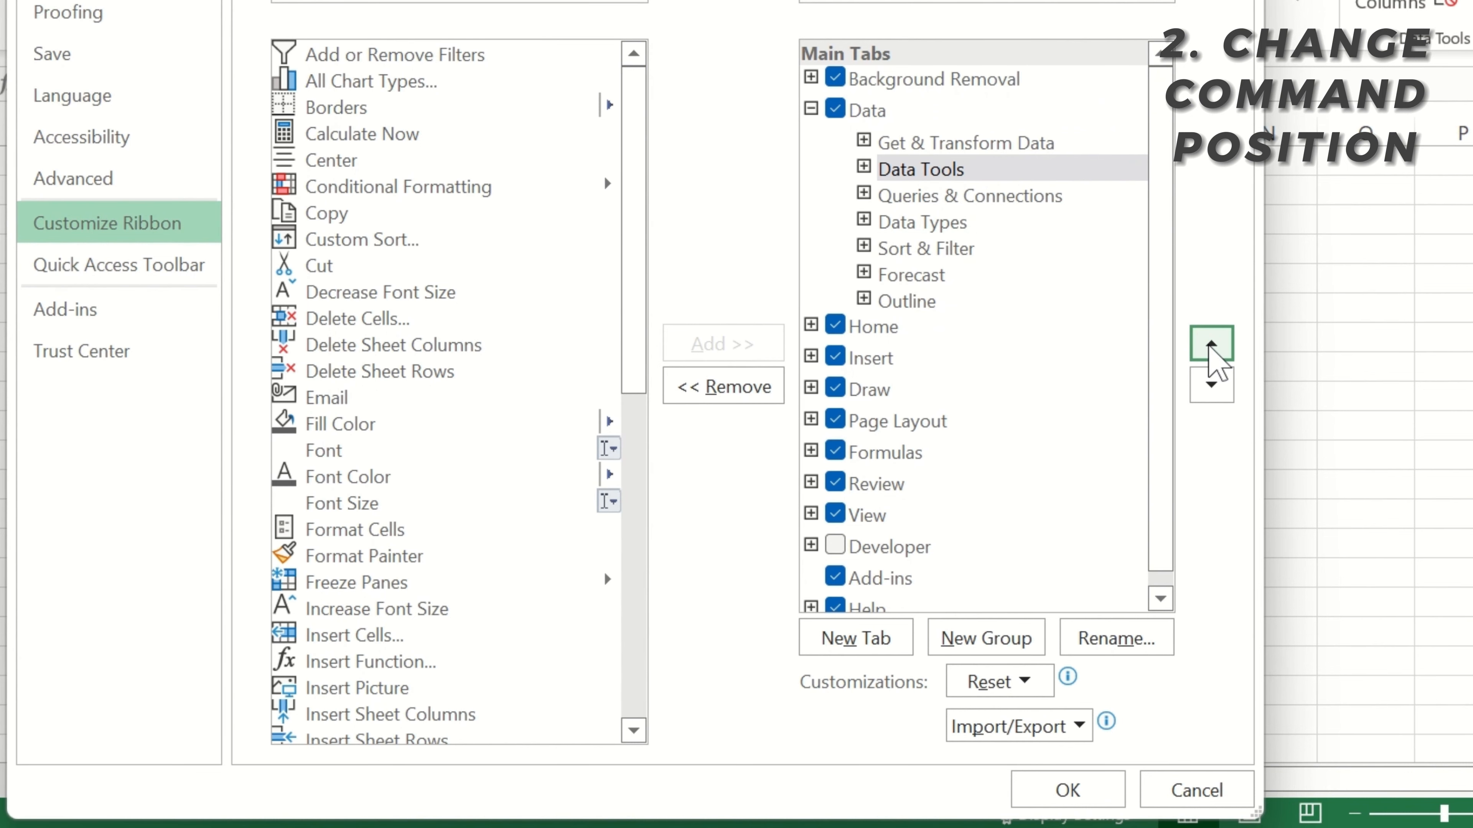
click(1211, 343)
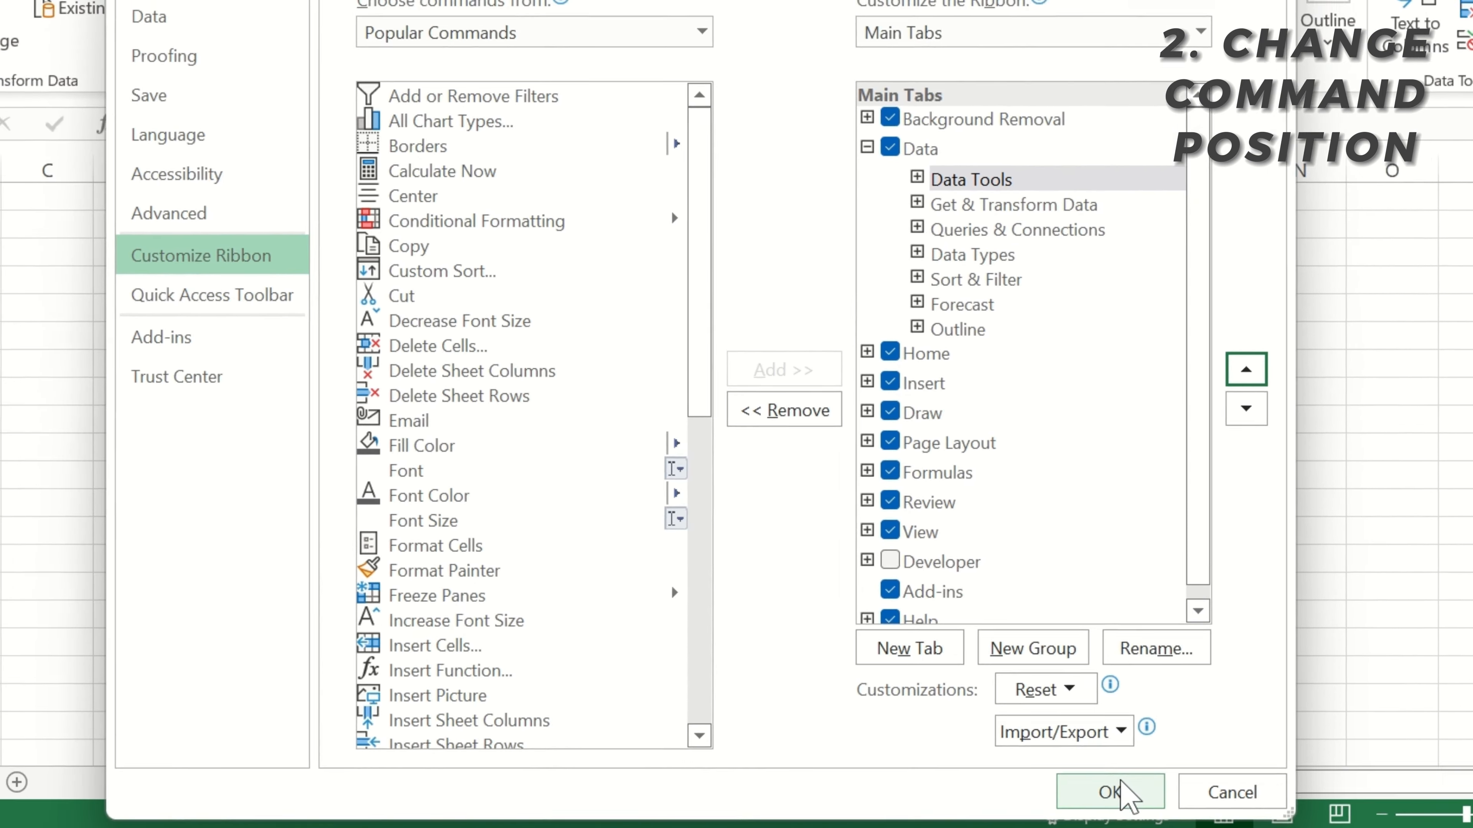
click(1078, 788)
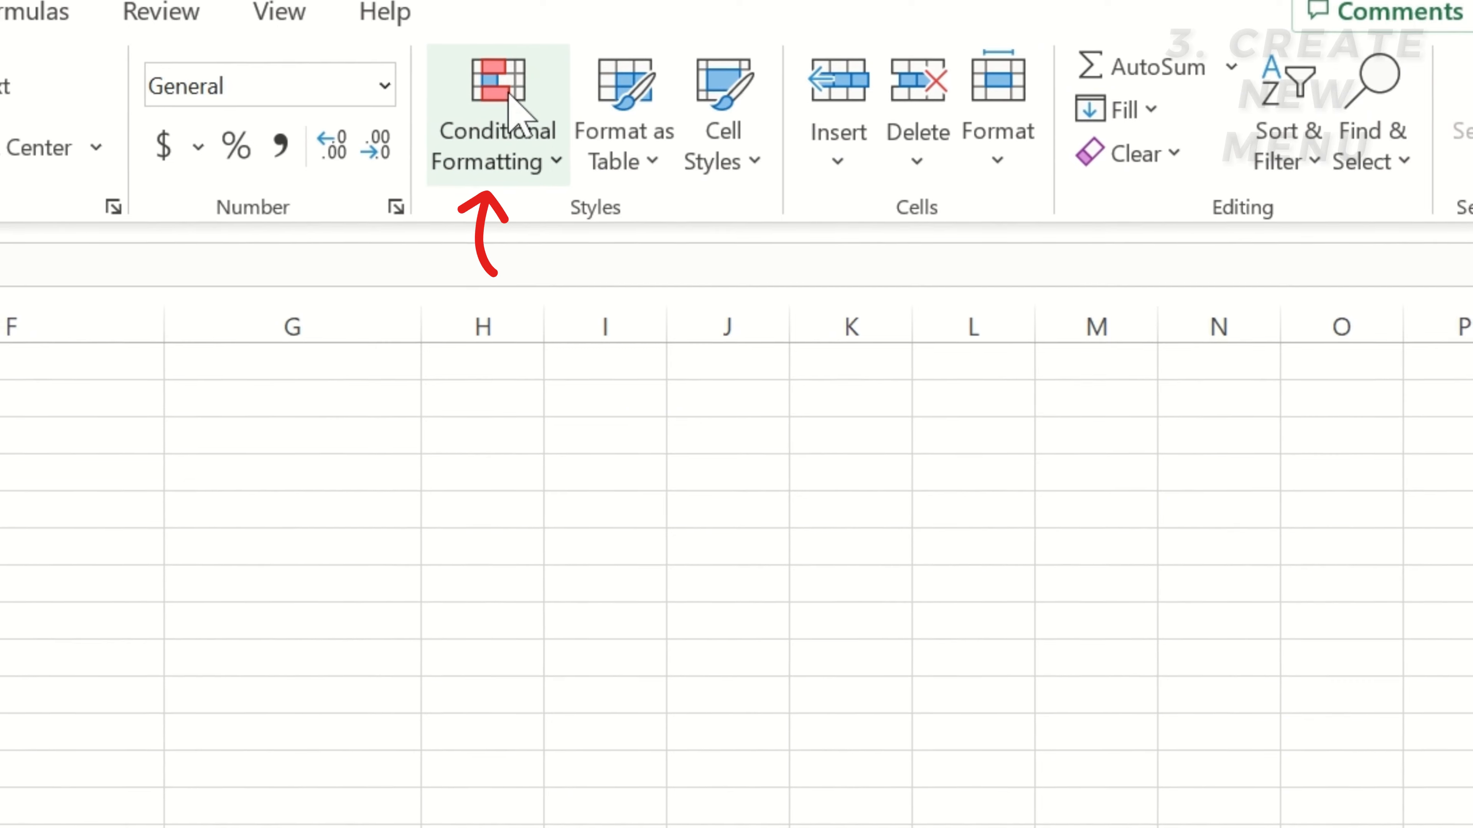
click(1136, 110)
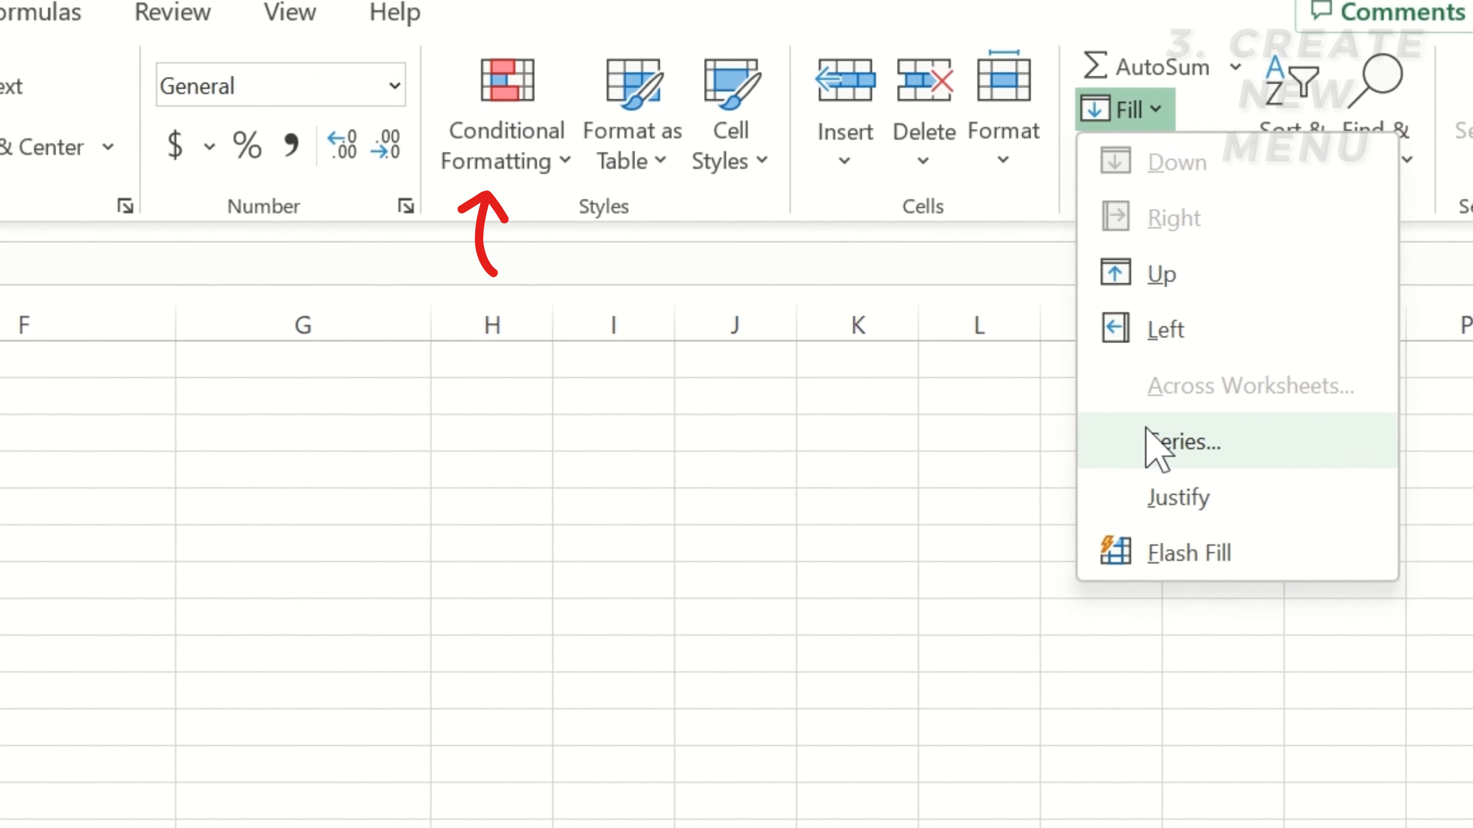
click(377, 19)
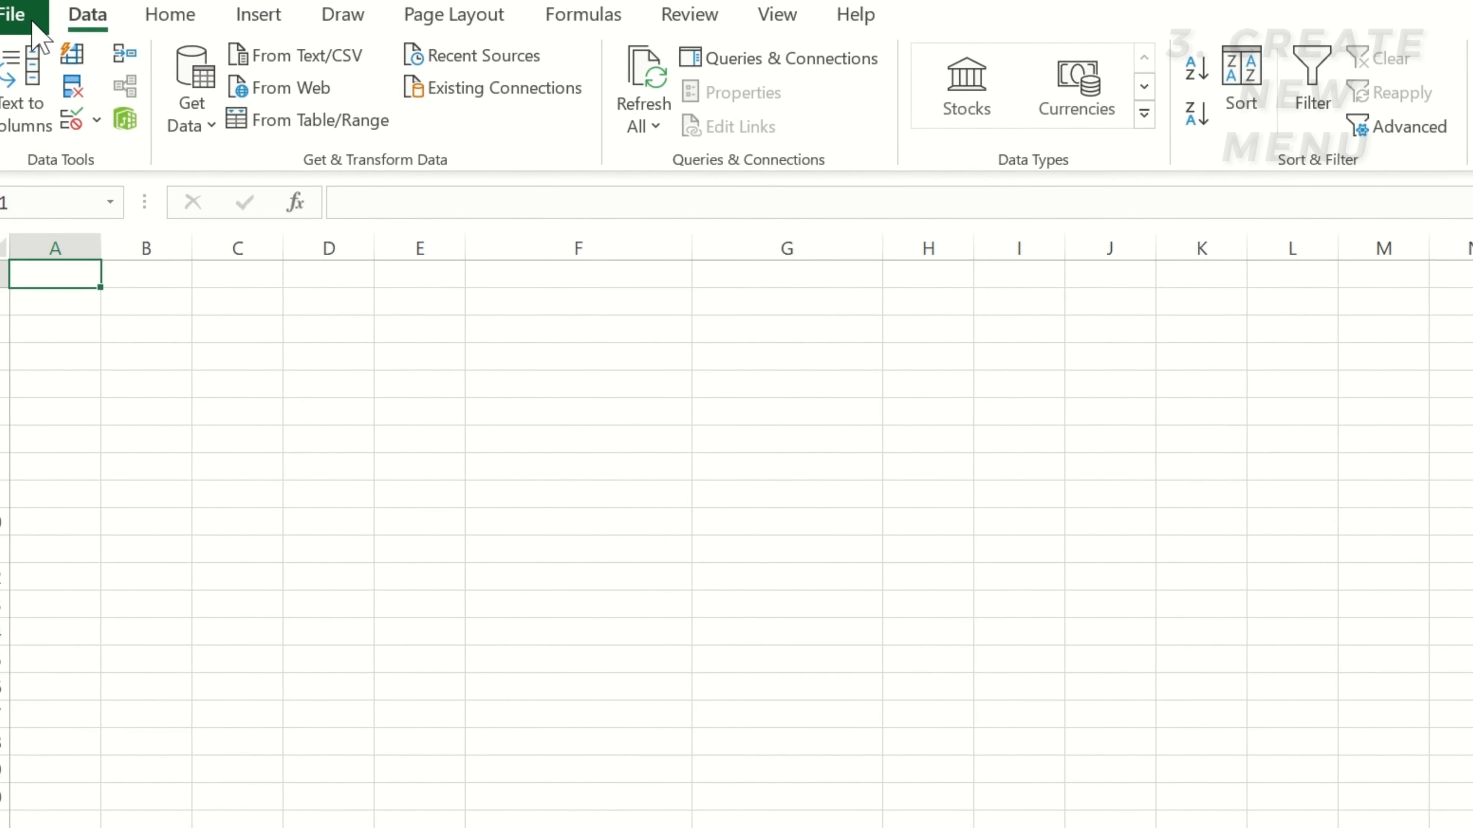
Step: Bring up the Customize Ribbon page of the Excel Options again
click(59, 21)
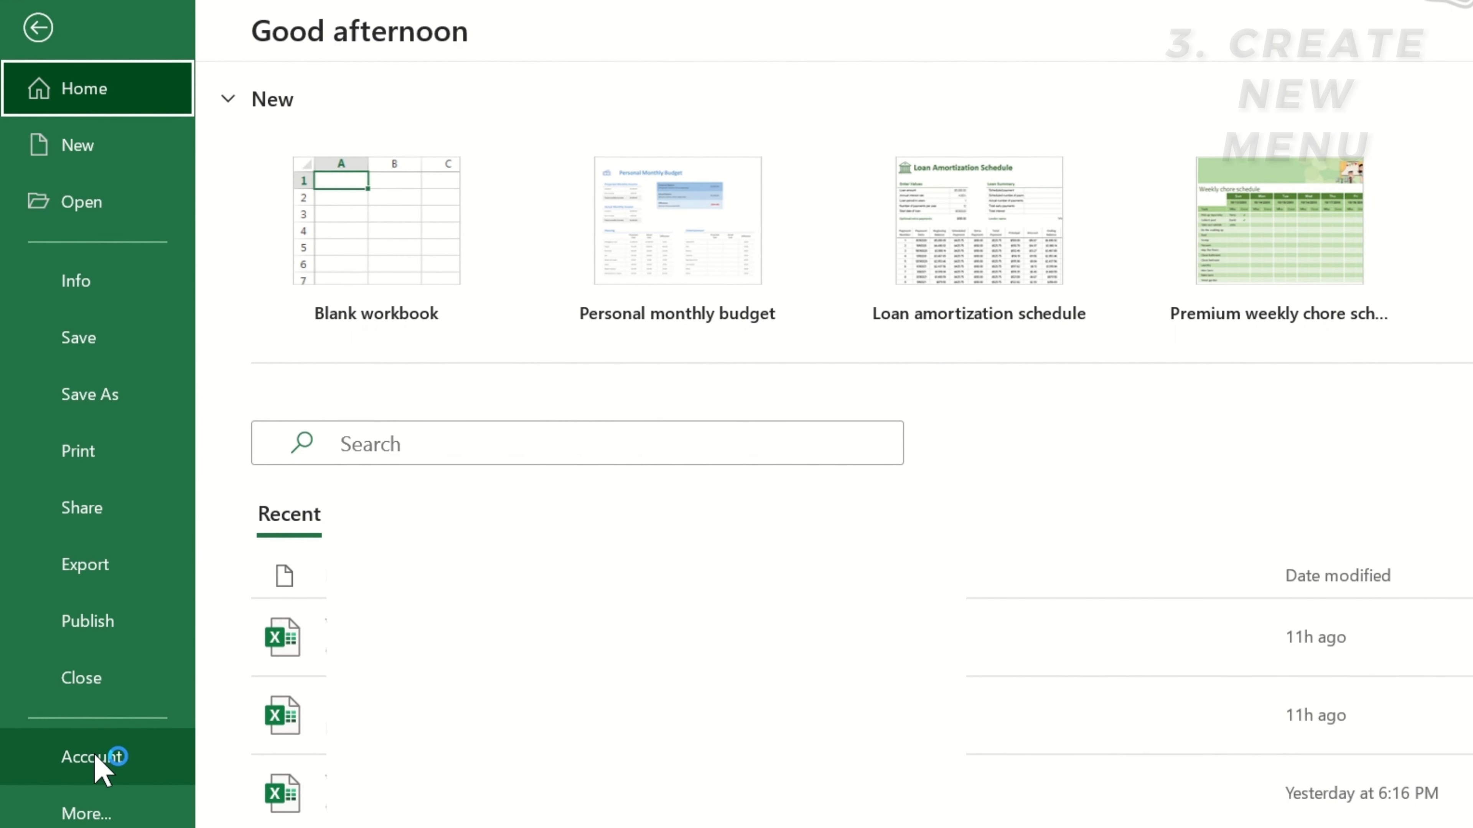
click(101, 802)
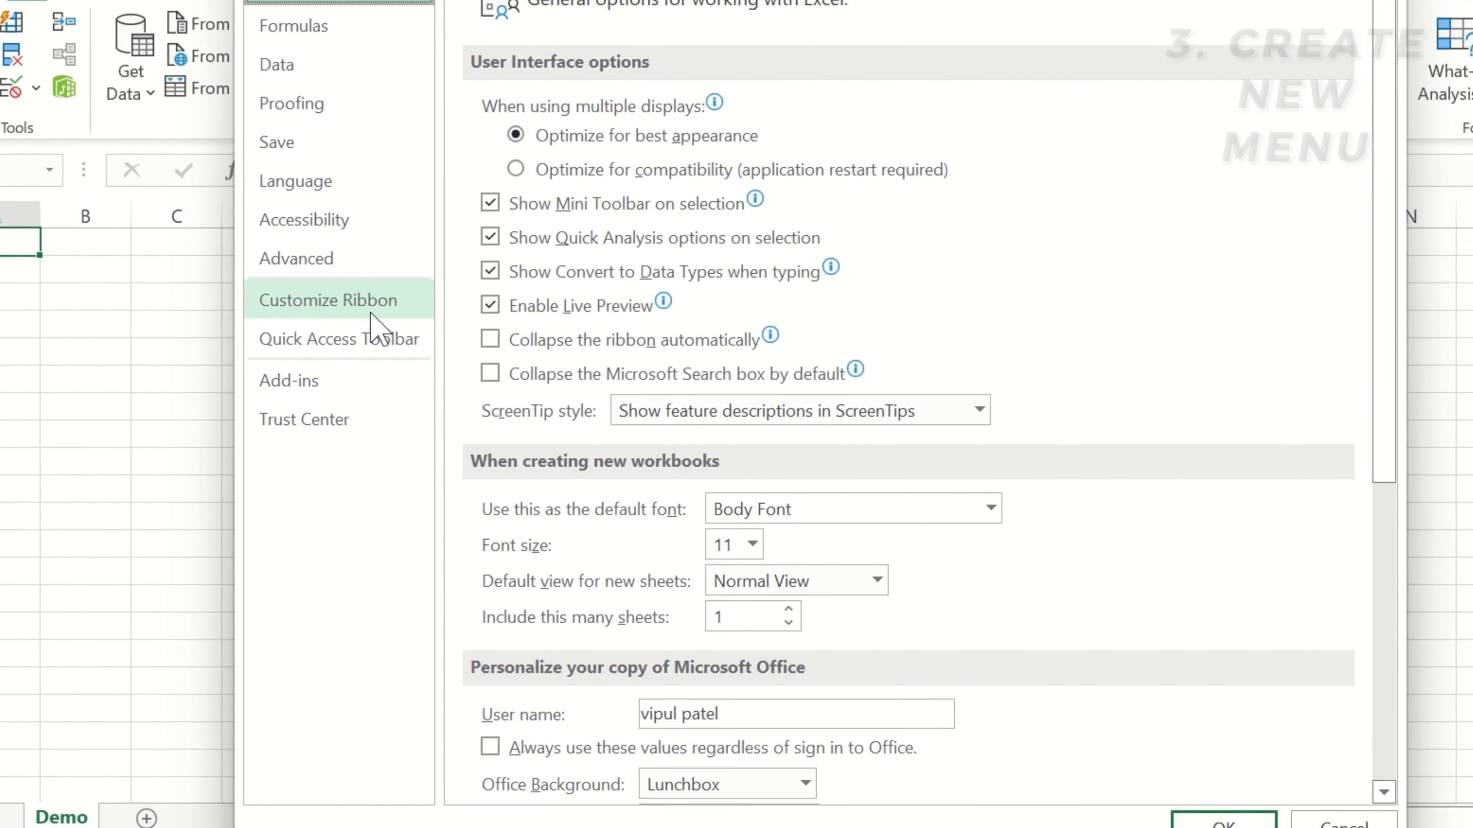
click(371, 302)
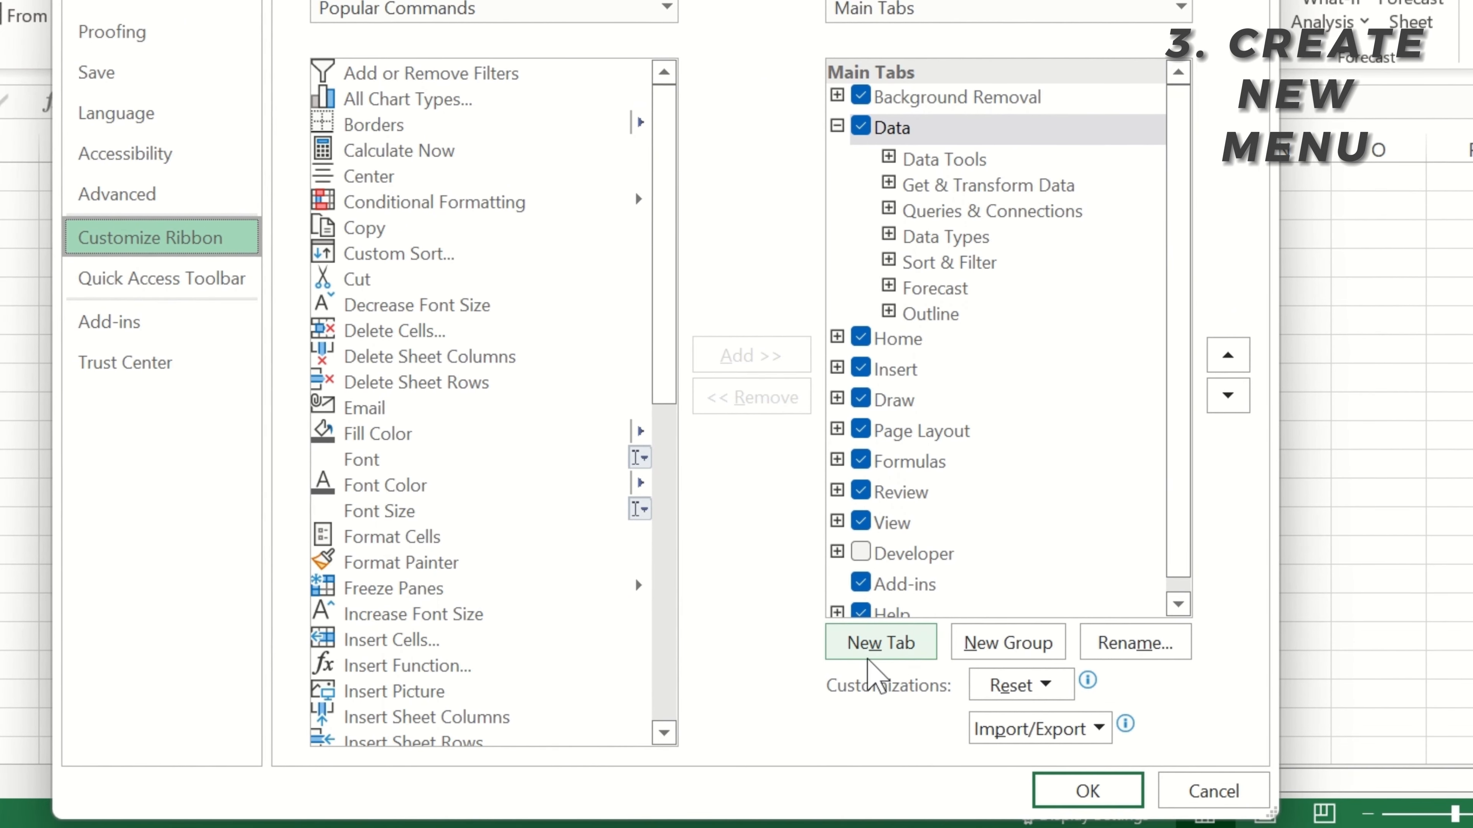
Step: Create a new custom ribbon tab after Data and rename it HackExcel
click(876, 645)
click(926, 342)
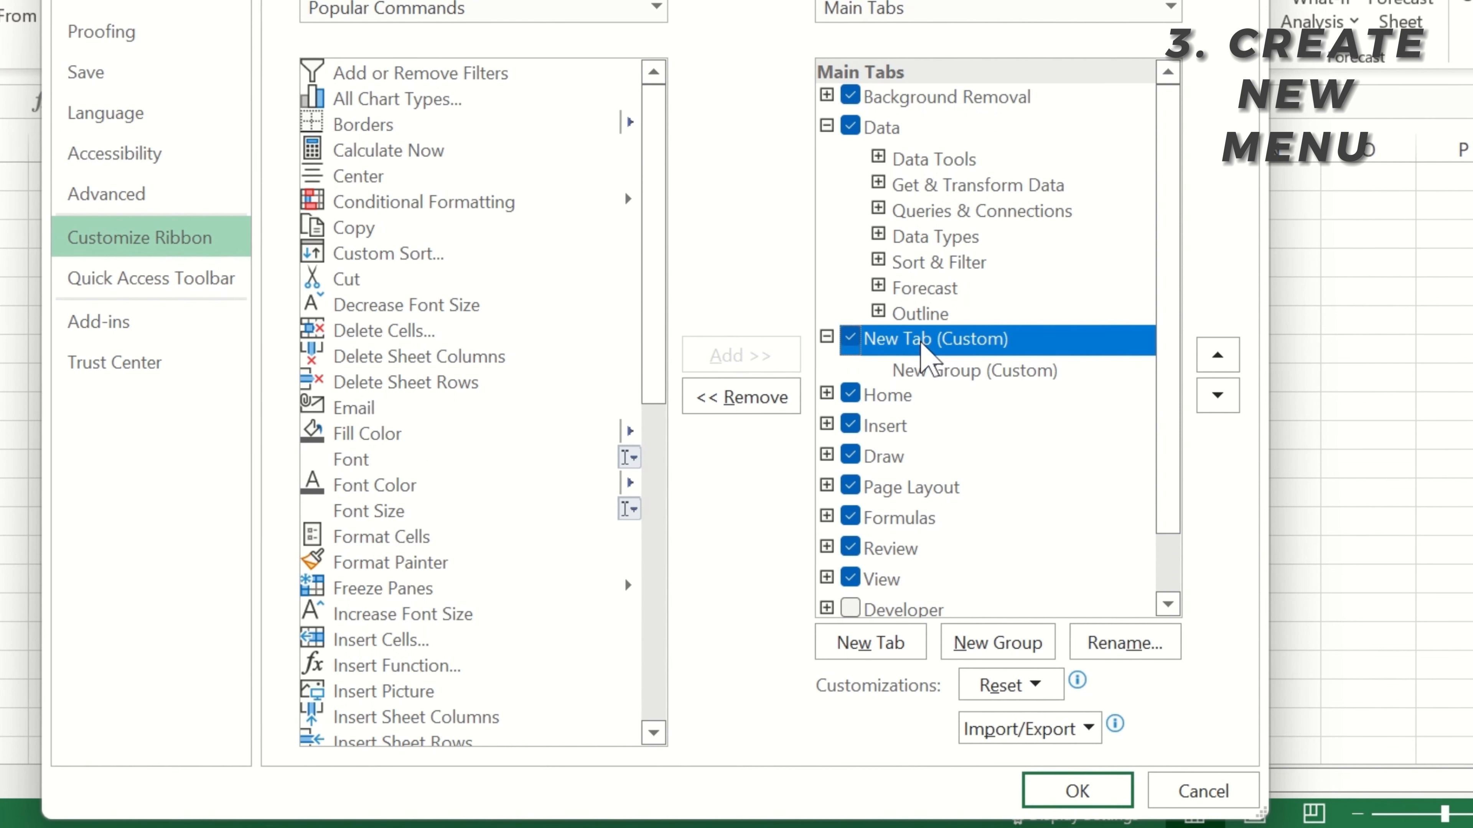
click(1089, 640)
text(Ha)
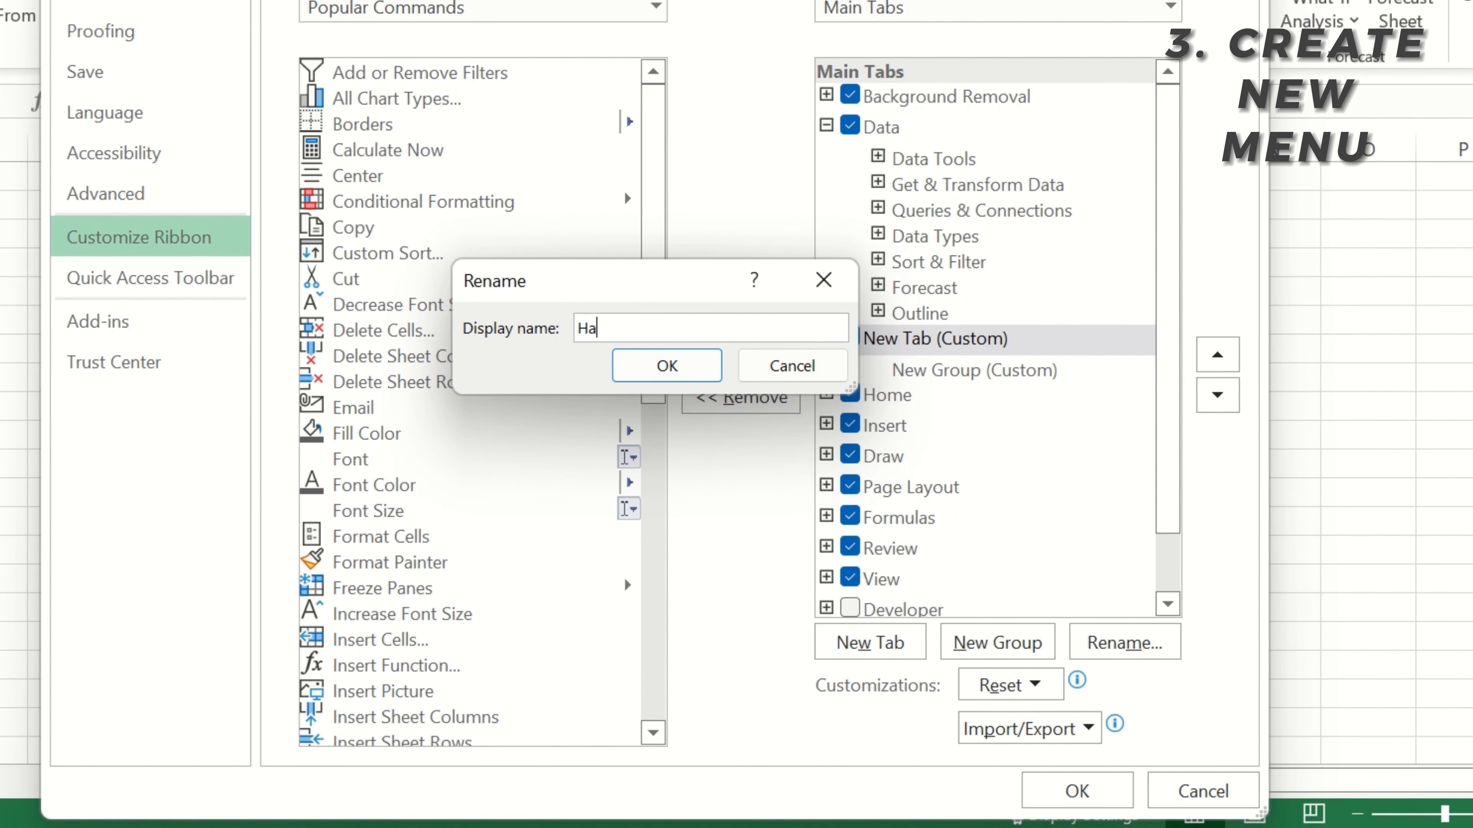
text(ckExcel)
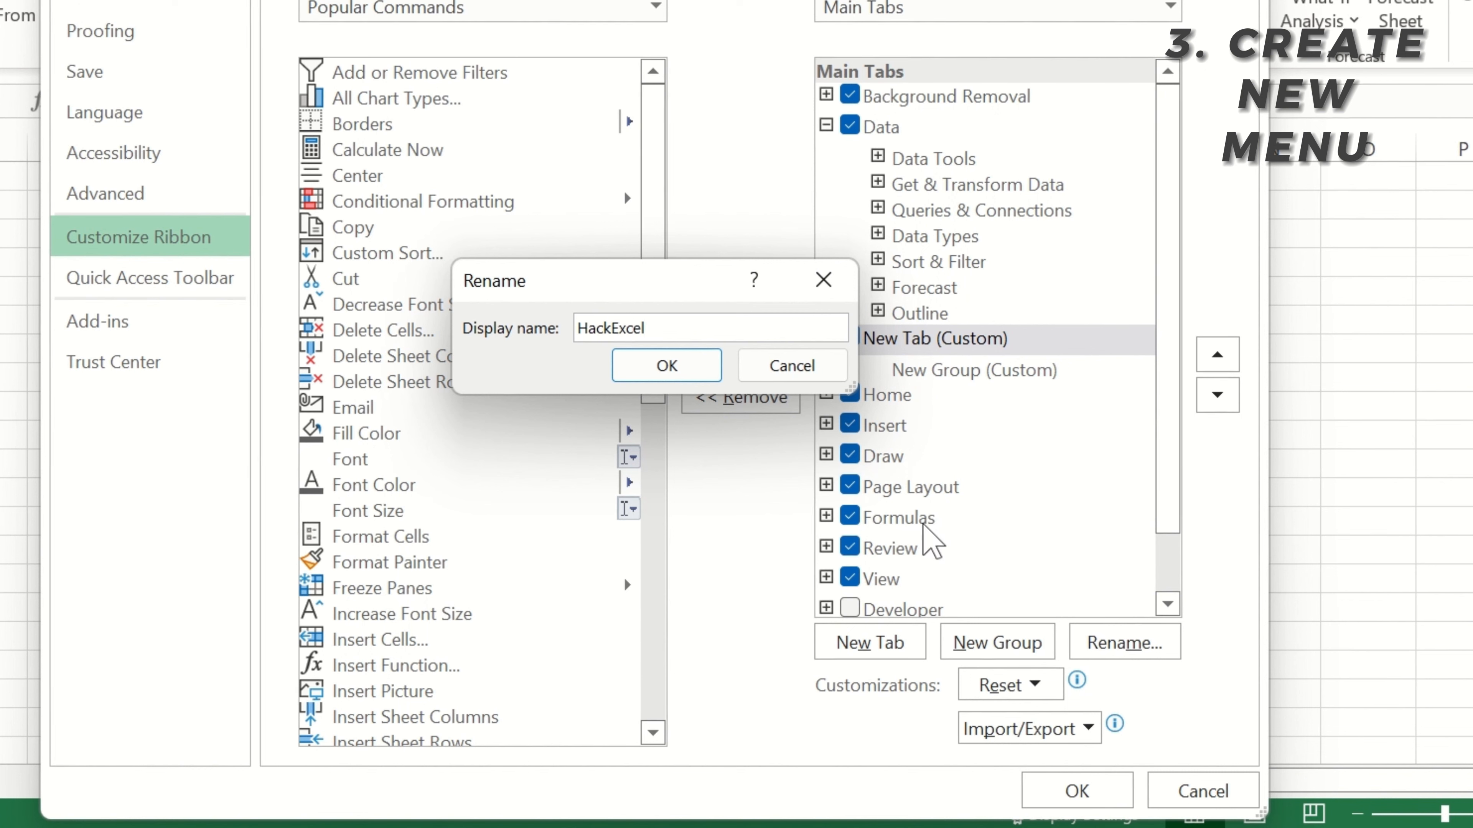
click(706, 371)
Step: Rename the new custom group inside the HackExcel tab as MyGroup
click(933, 375)
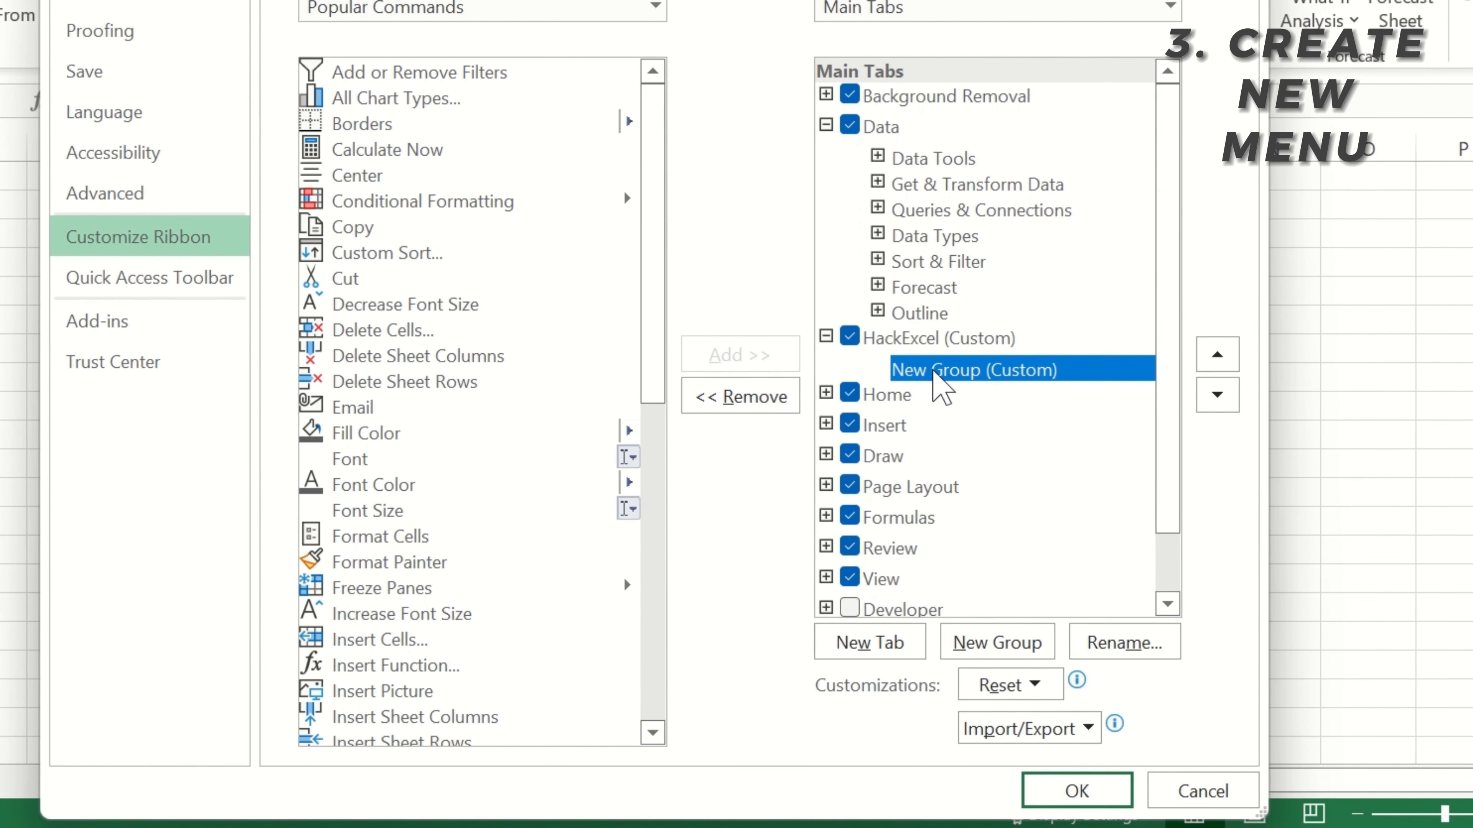
click(1108, 643)
text(MyGroup)
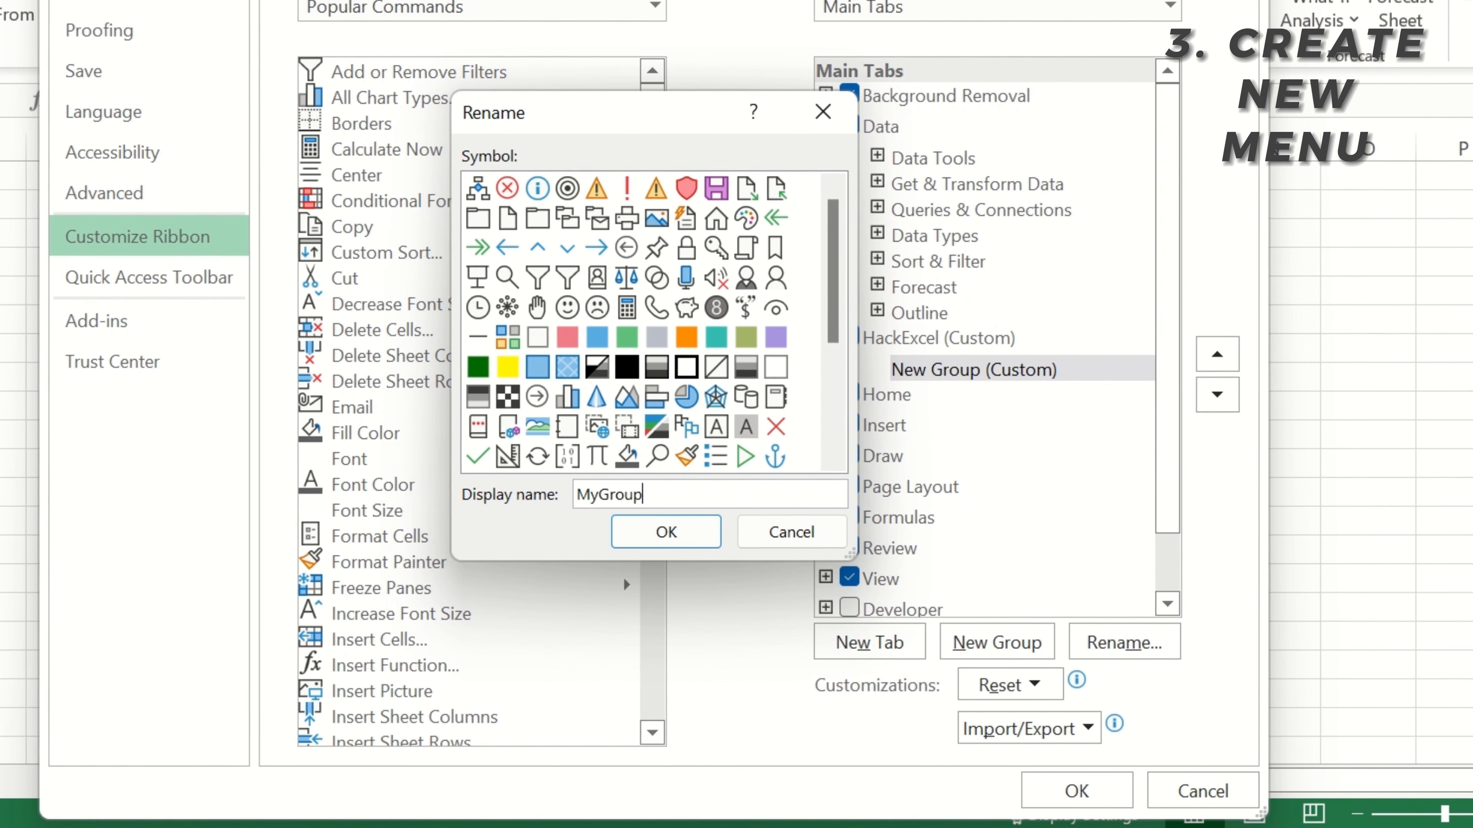
click(705, 542)
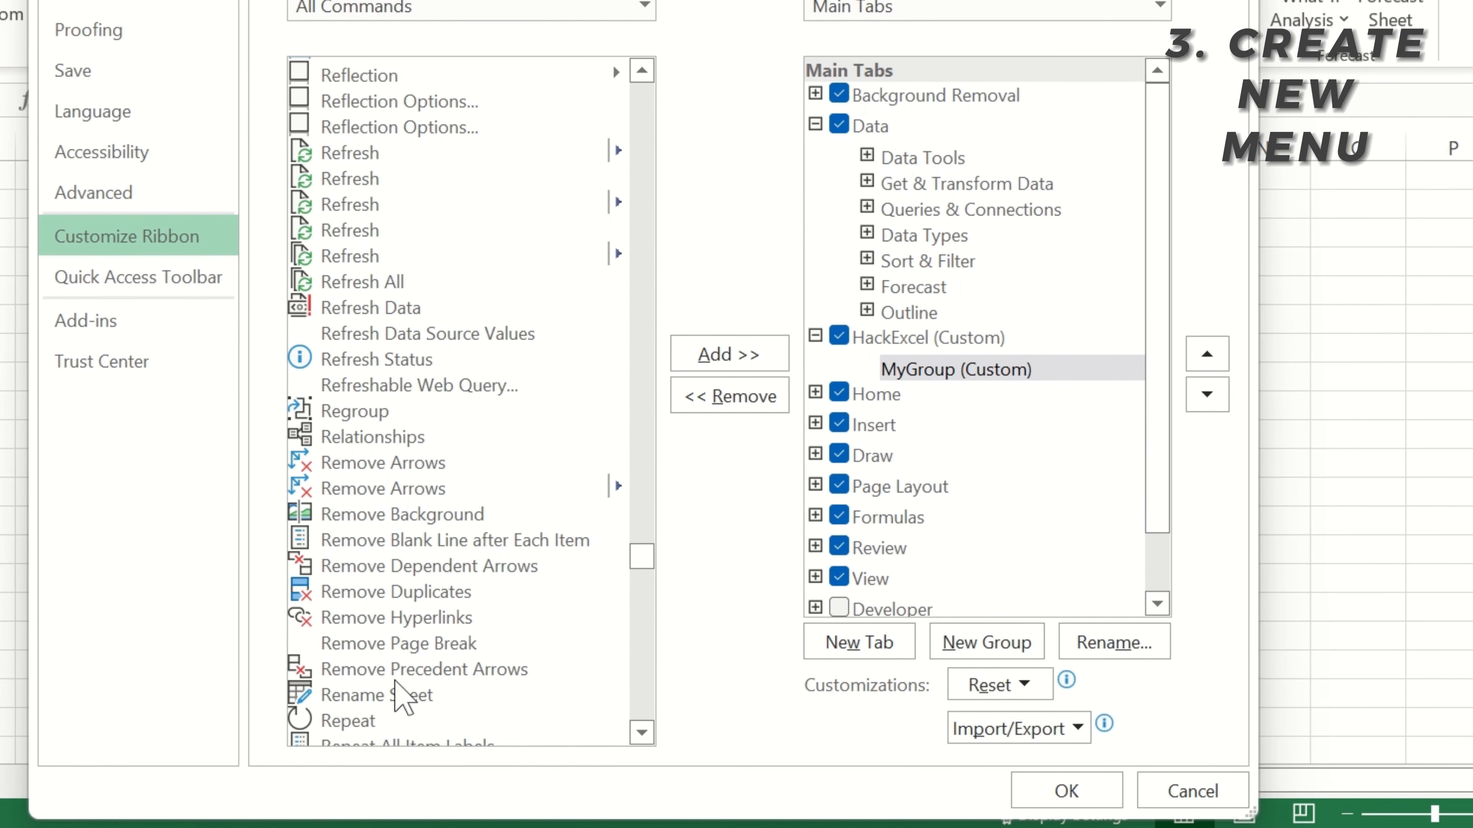
Step: Add the Remove Duplicates and Sort & Filter commands from All Commands to the MyGroup group
click(421, 593)
click(732, 342)
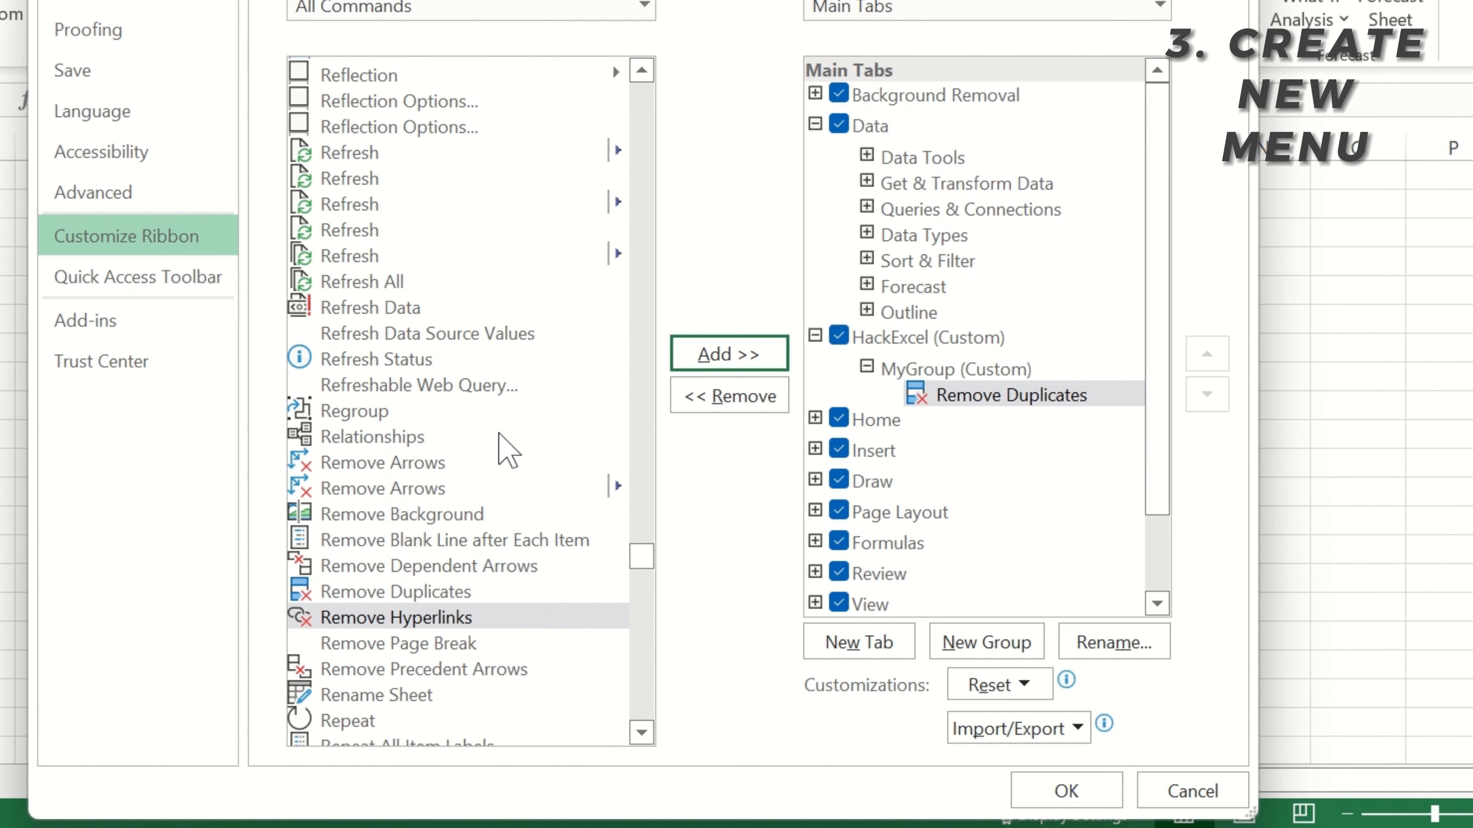
scroll(498, 441, down, 20)
click(458, 490)
click(690, 363)
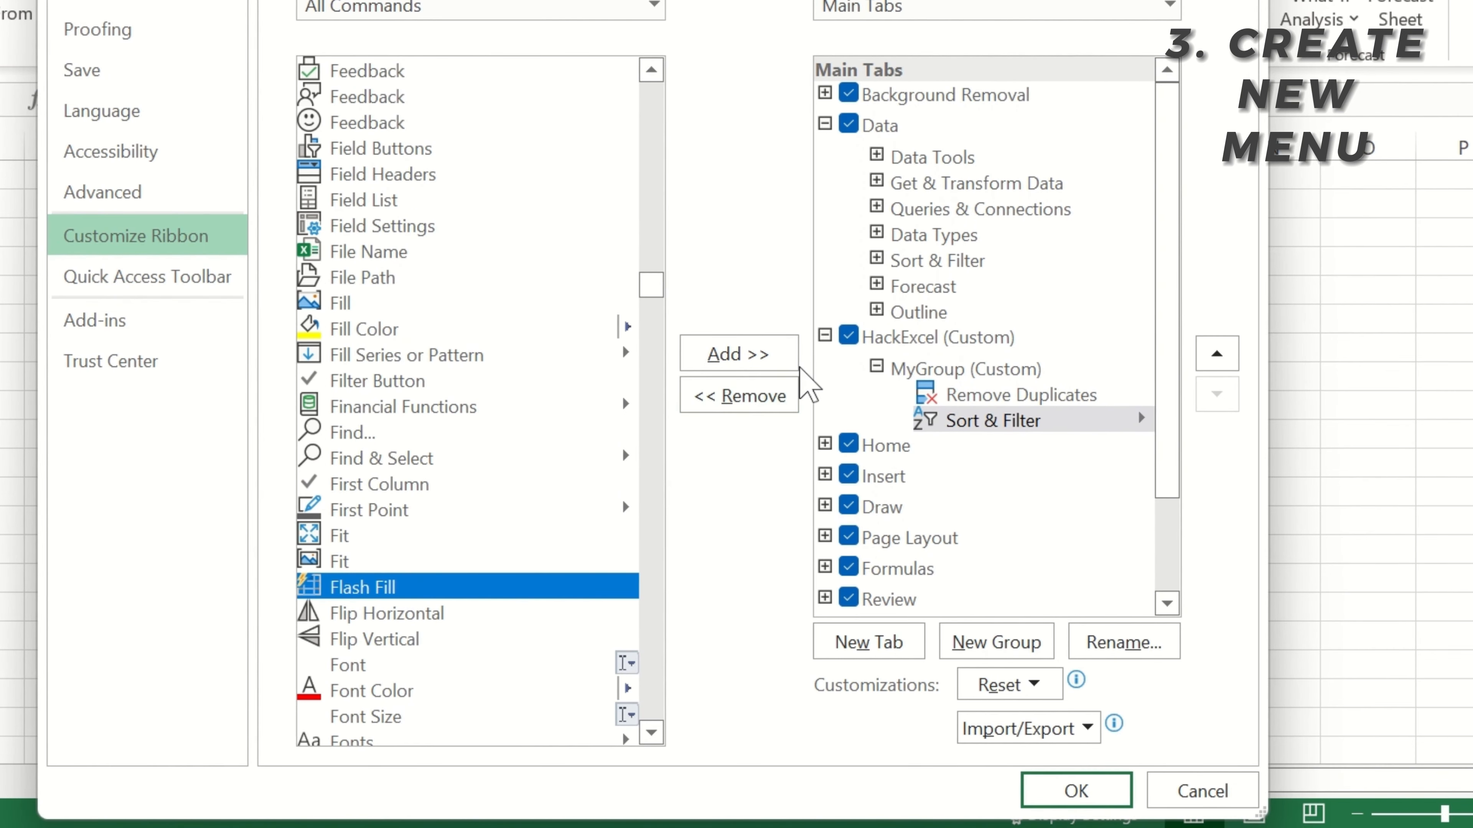
Step: Add the Flash Fill command and the Conditional Formatting command with its submenu to the MyGroup group
click(748, 357)
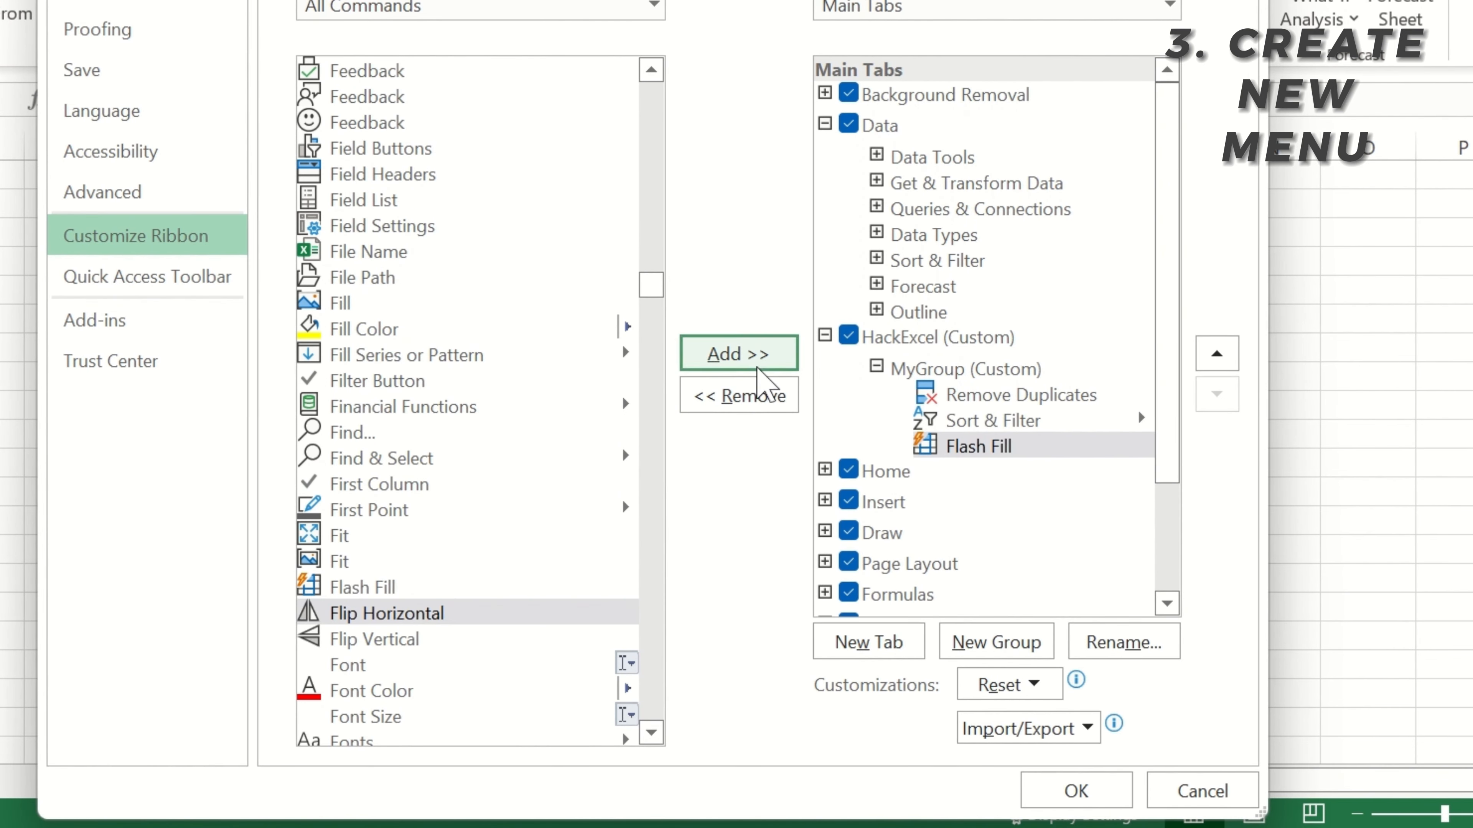
click(540, 430)
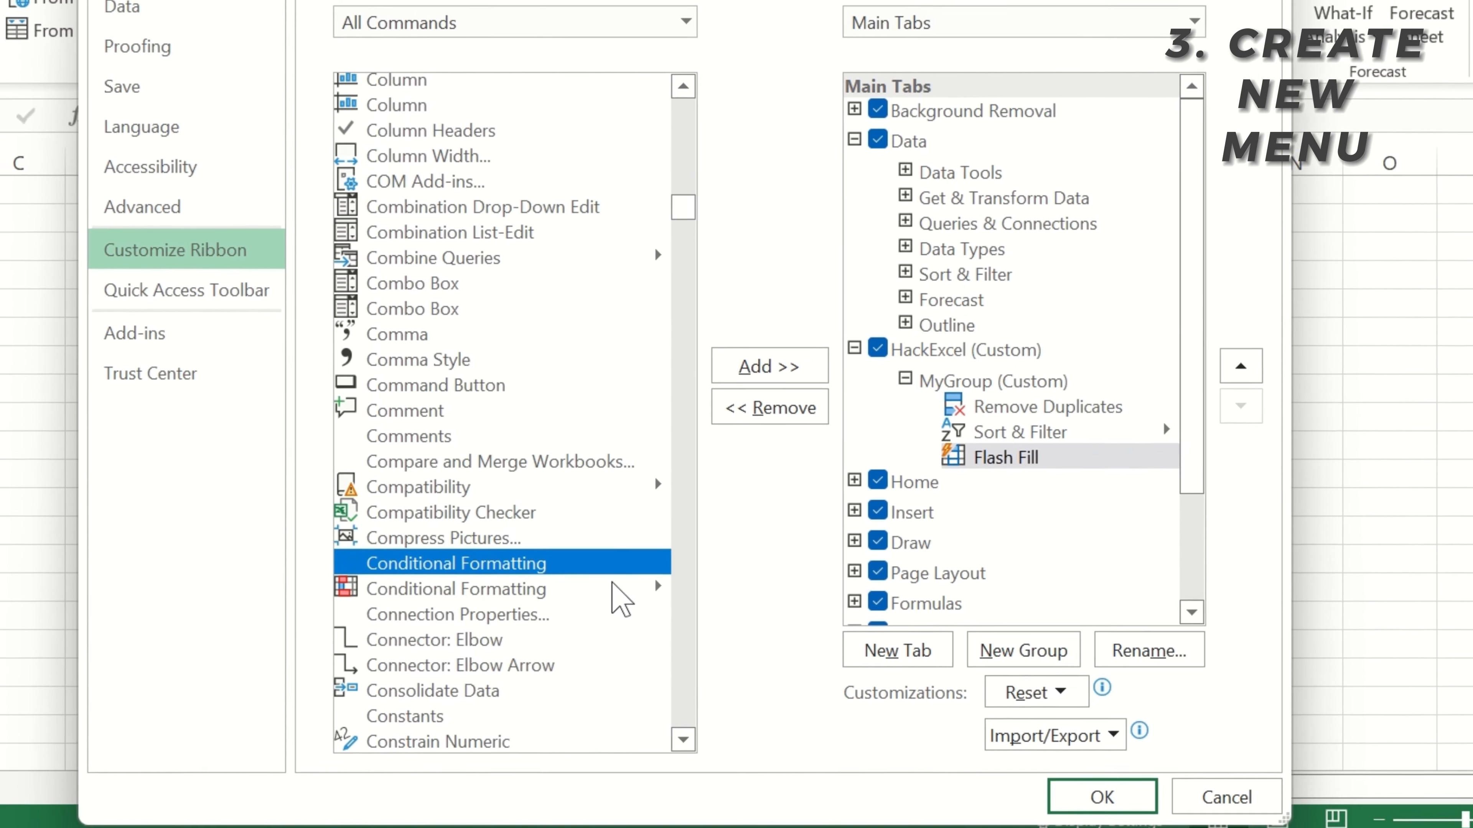
click(748, 357)
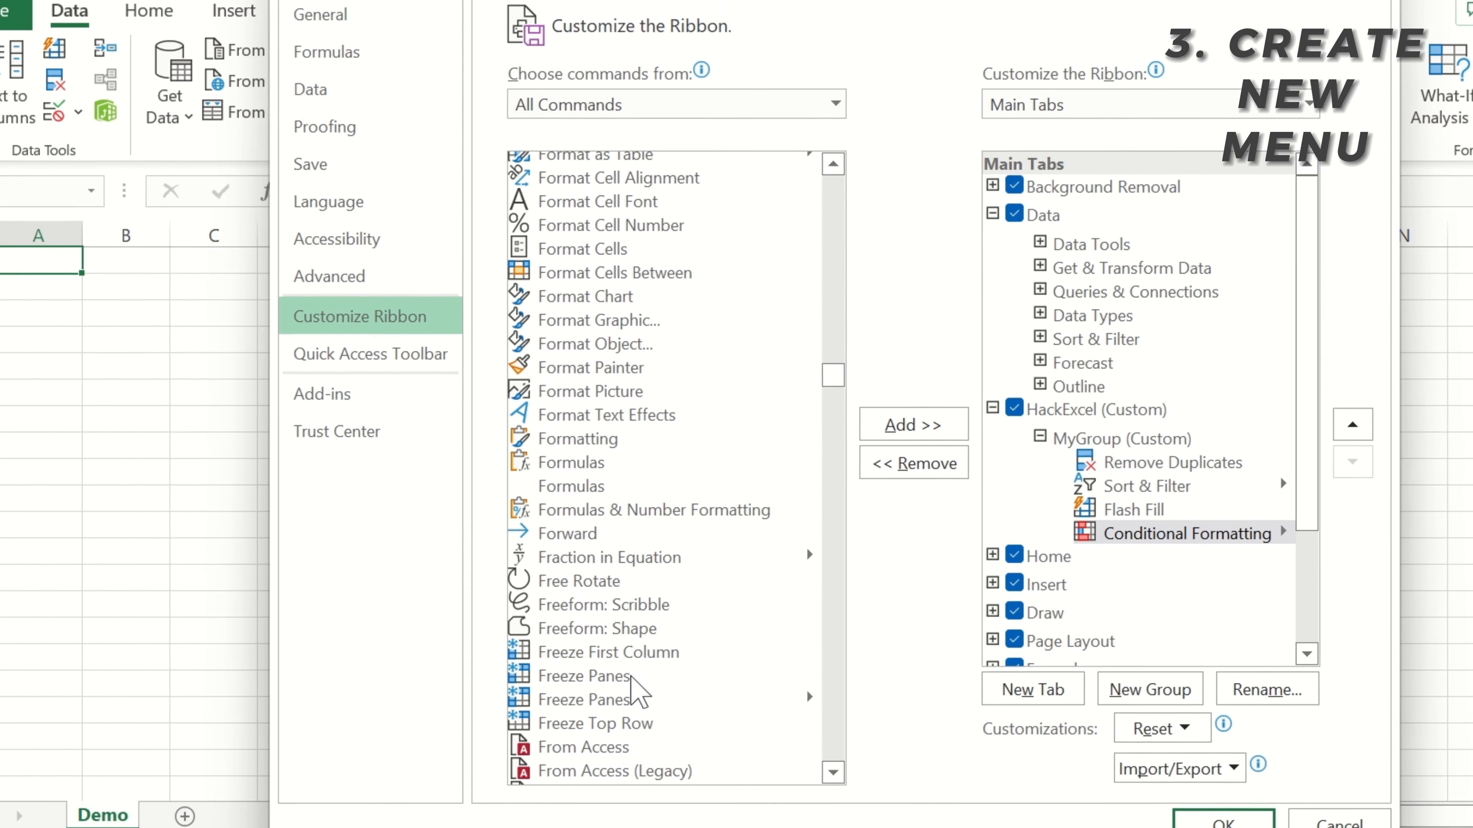
Step: Add the Freeze Panes command with its submenu to MyGroup, and apply the customization to display the HackExcel commands on the ribbon
click(635, 699)
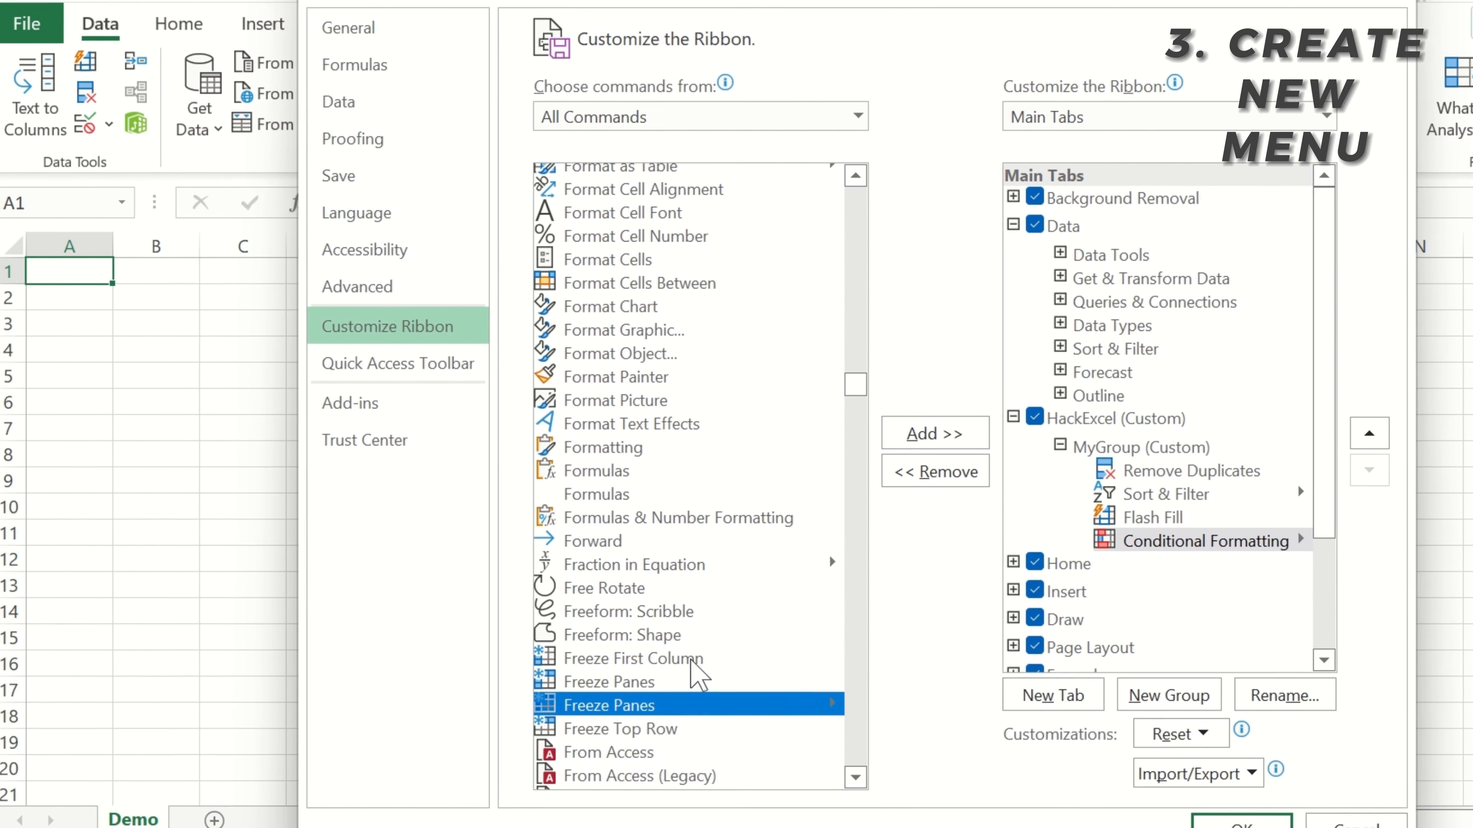
click(911, 426)
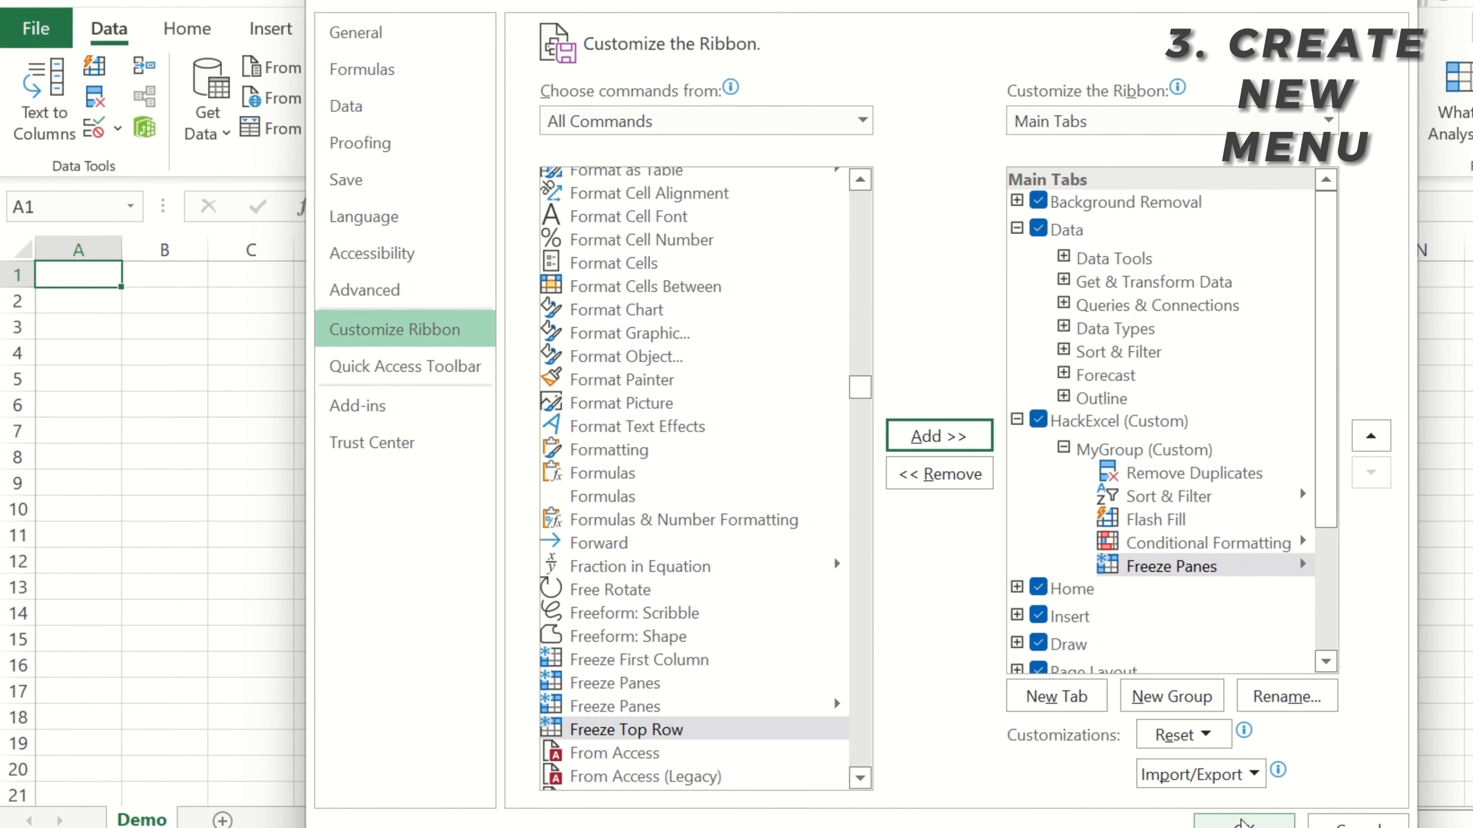
click(1242, 821)
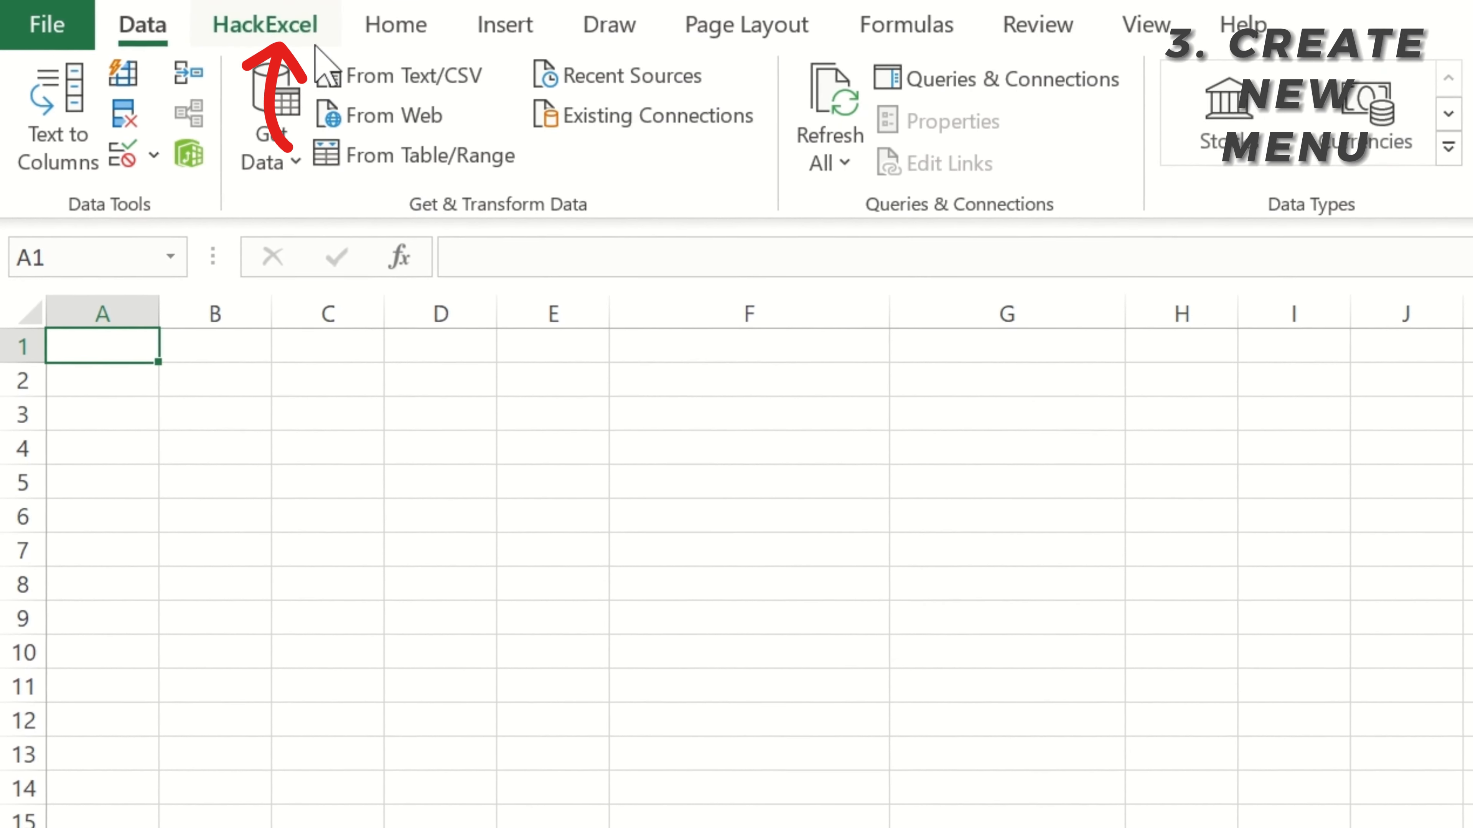
click(264, 31)
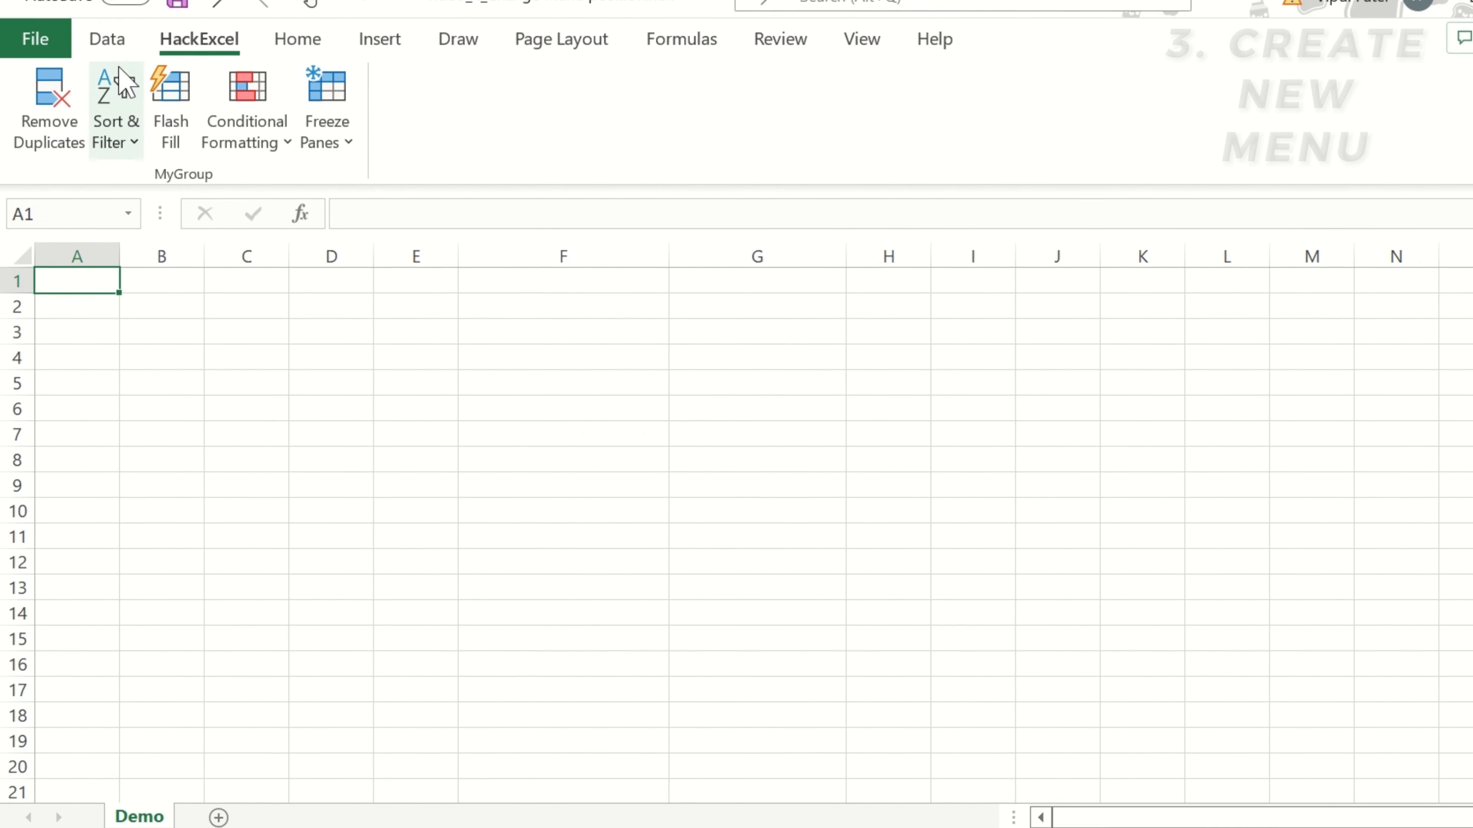
Step: Return to the Data commands and search the application for "Email" to show the options under the Send action
click(107, 35)
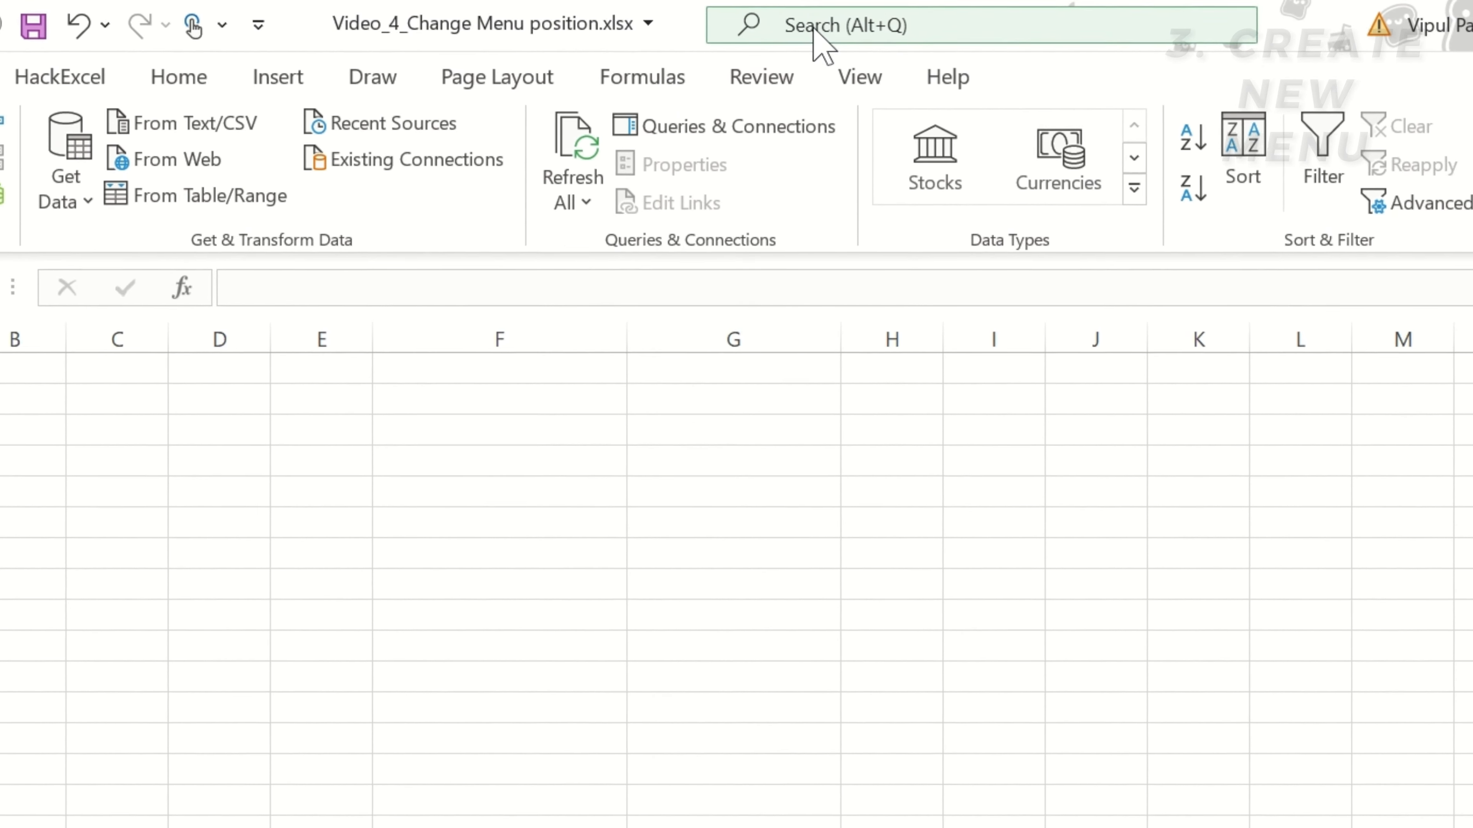
click(847, 29)
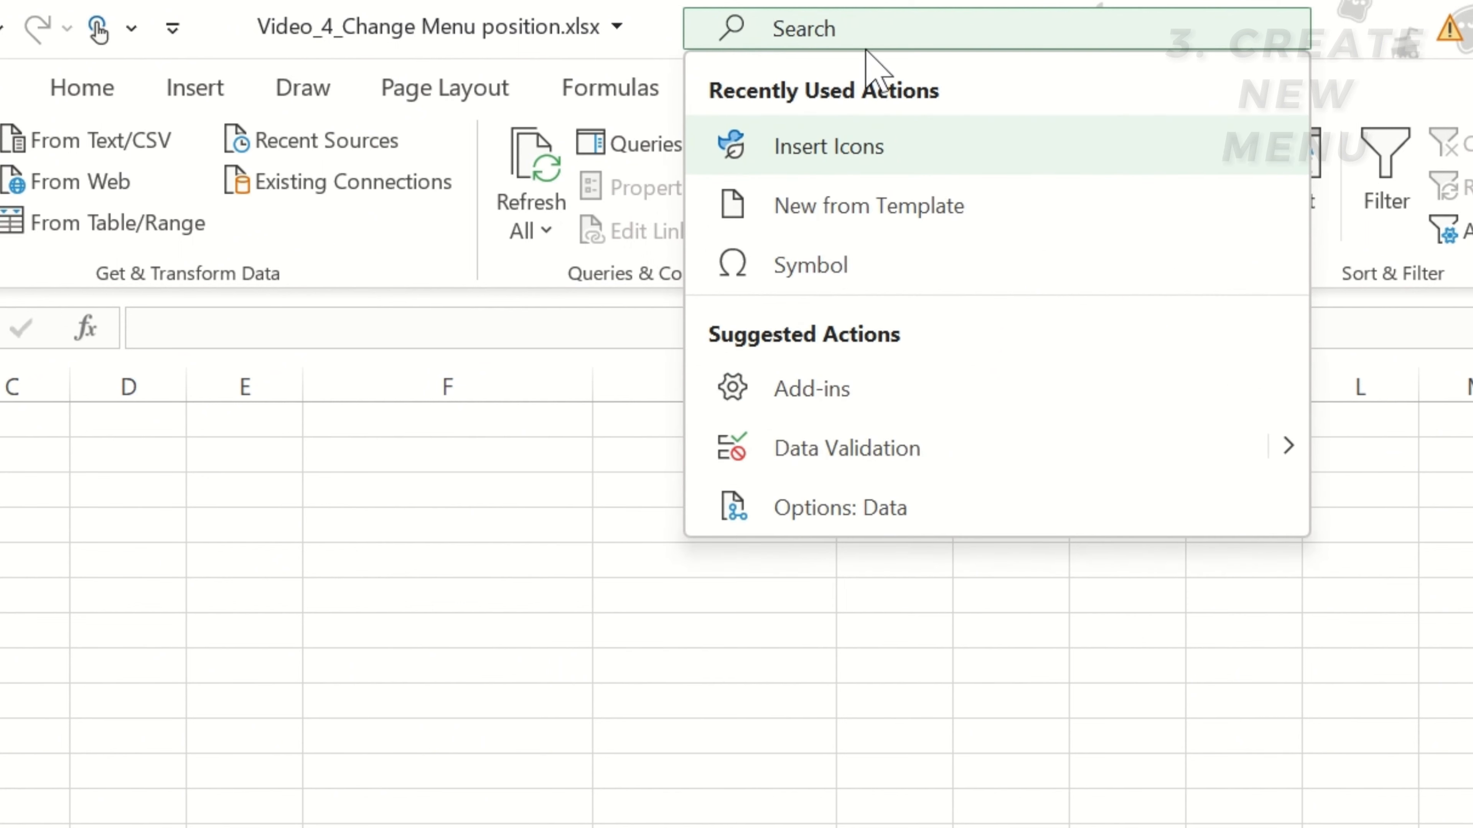
text(Email)
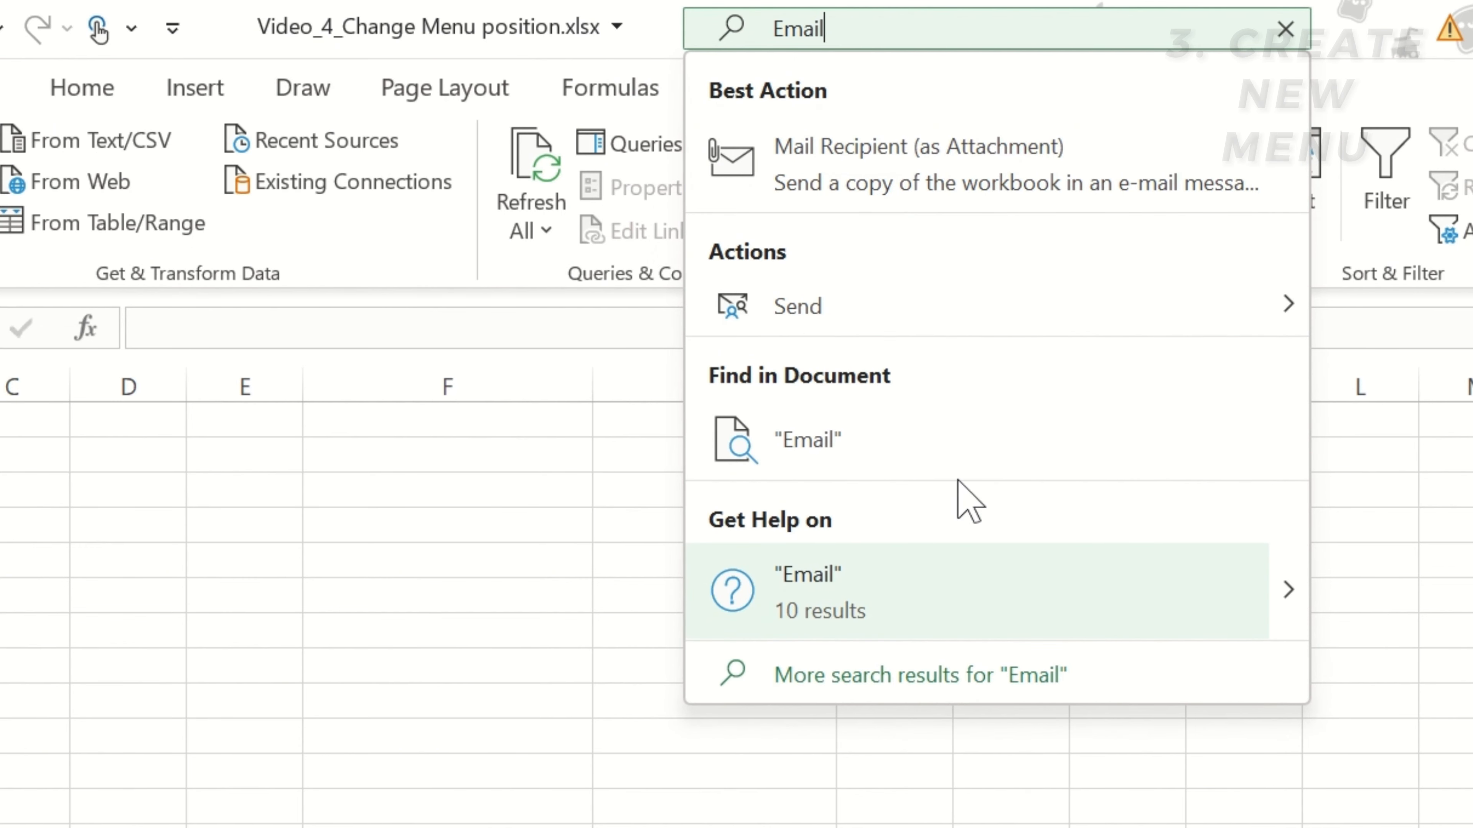
mouse_move(981, 313)
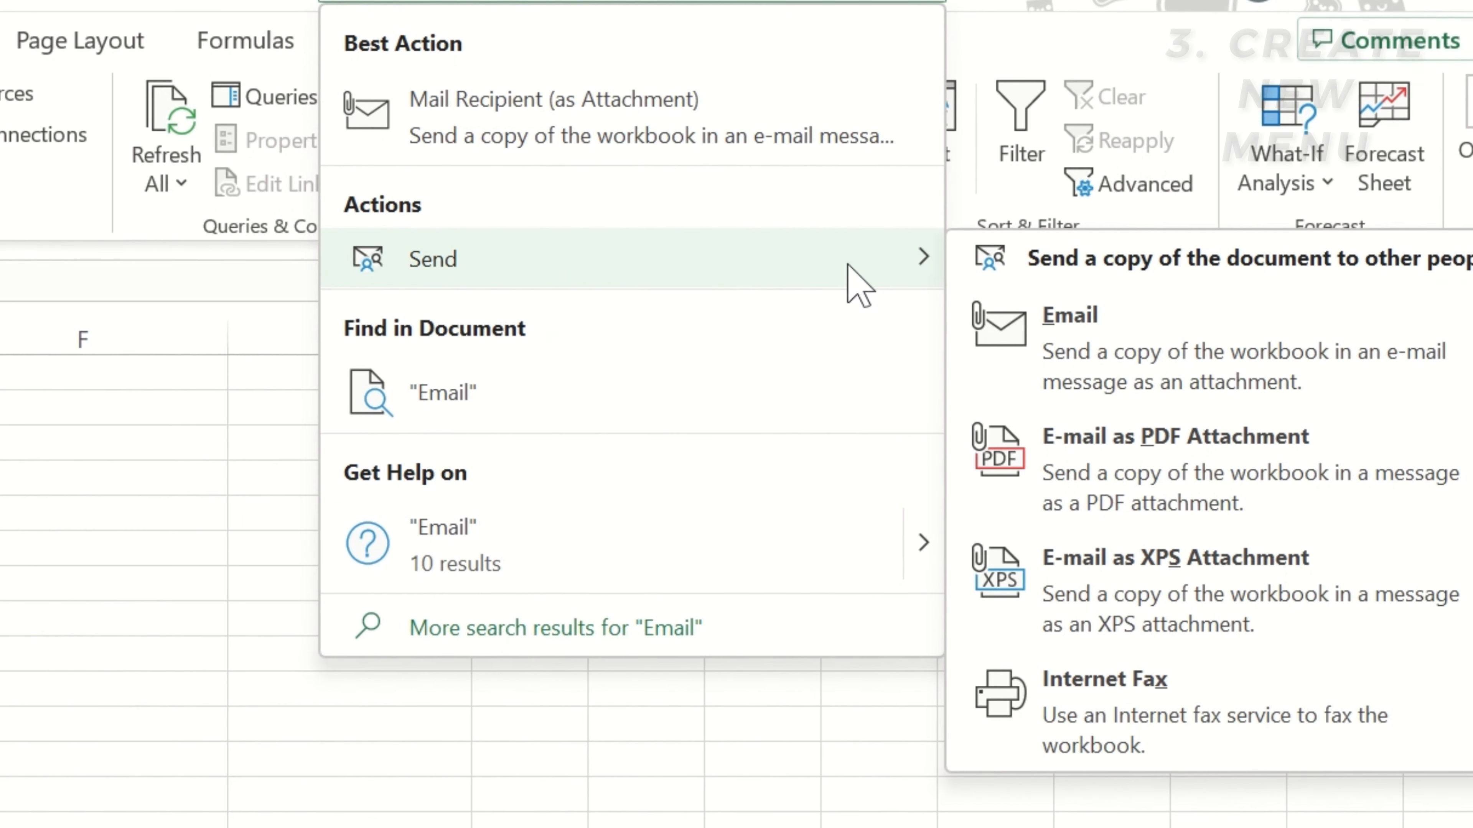